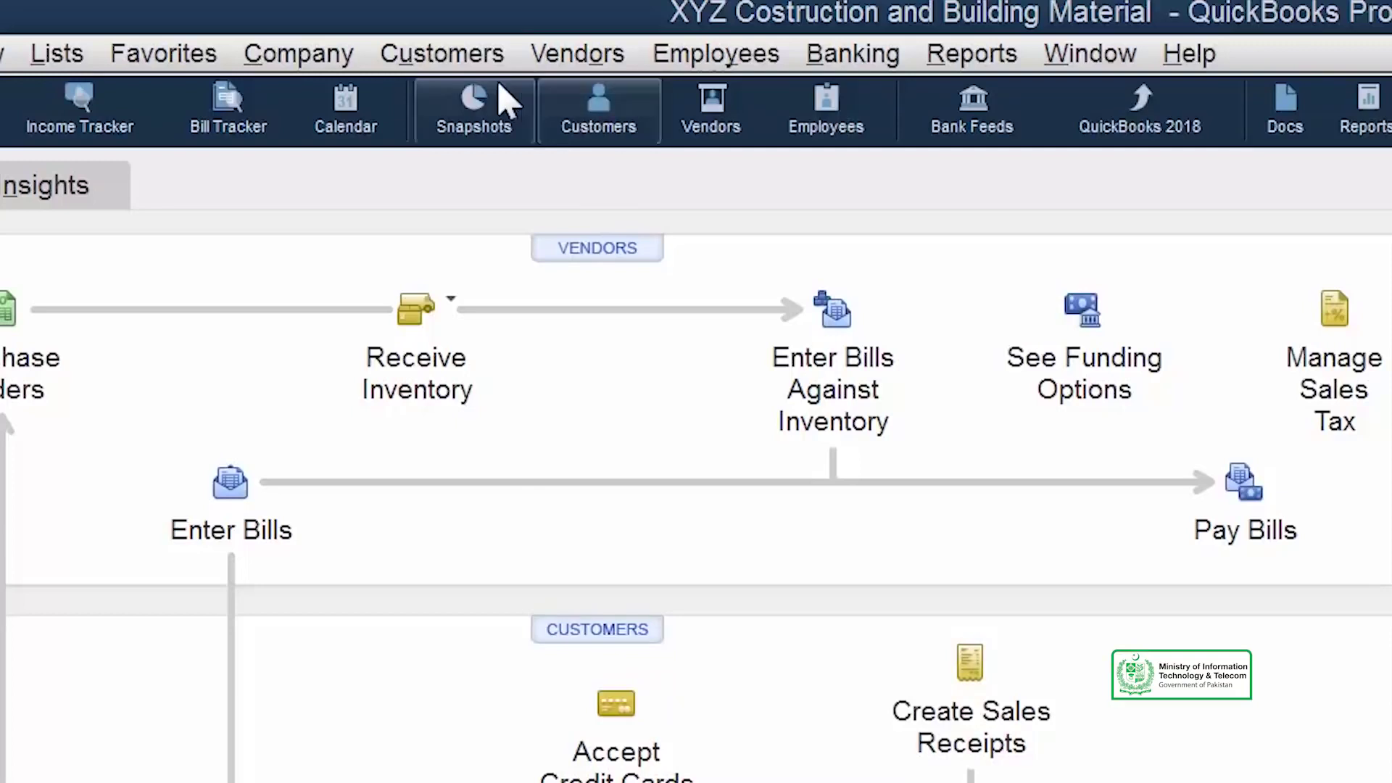
Open the Customer Center, resize its list pane, and show the New Customer & Job options.
{"action": "left_click", "coordinate": [454, 58]}
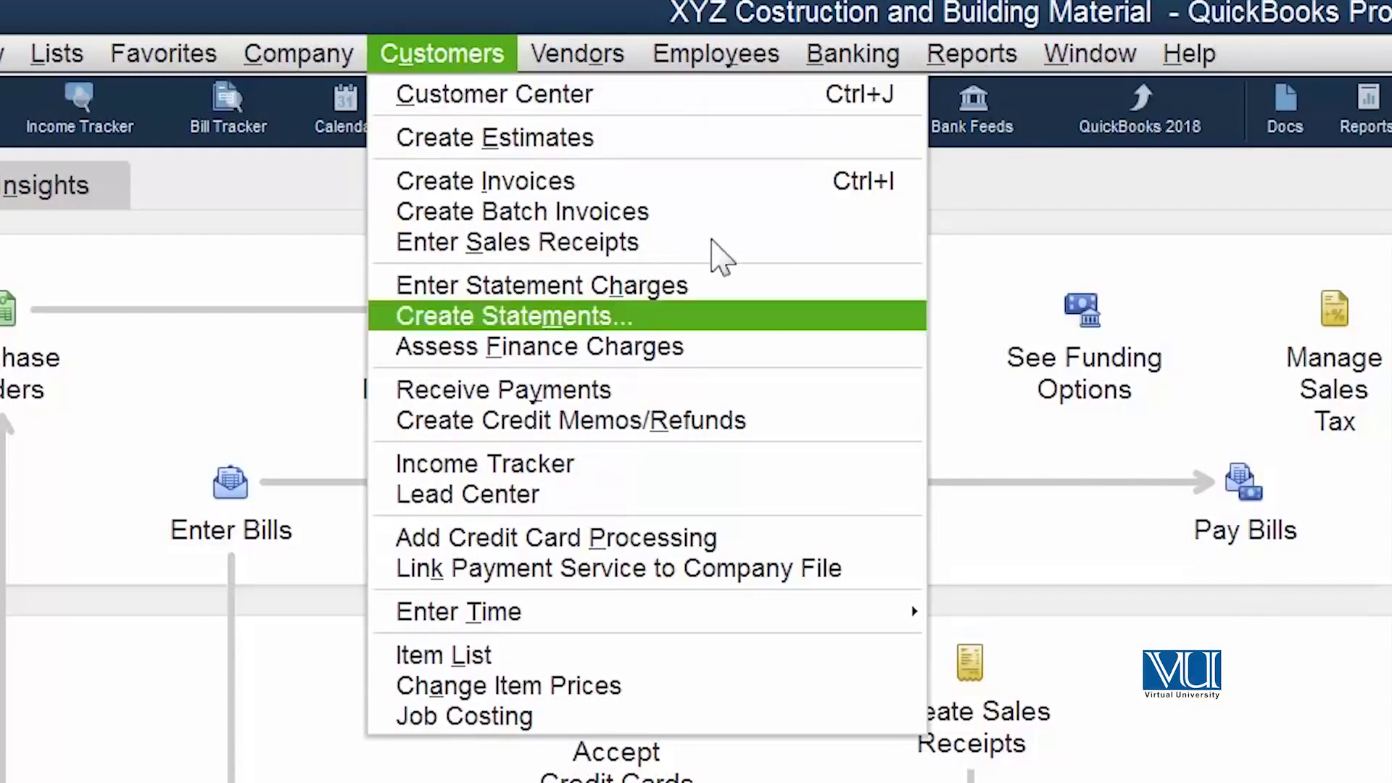
{"action": "left_click", "coordinate": [551, 116]}
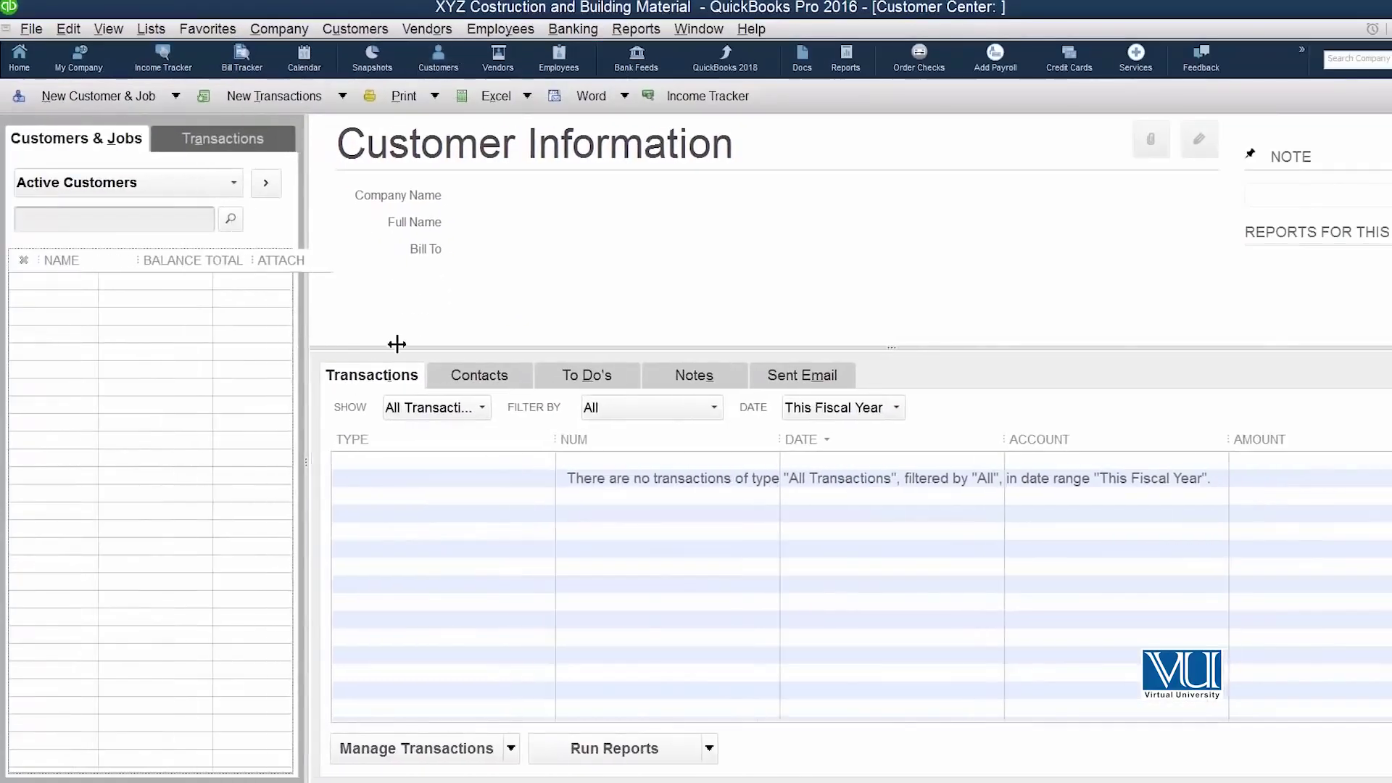
{"action": "left_click_drag", "start_coordinate": [396, 343], "coordinate": [514, 341]}
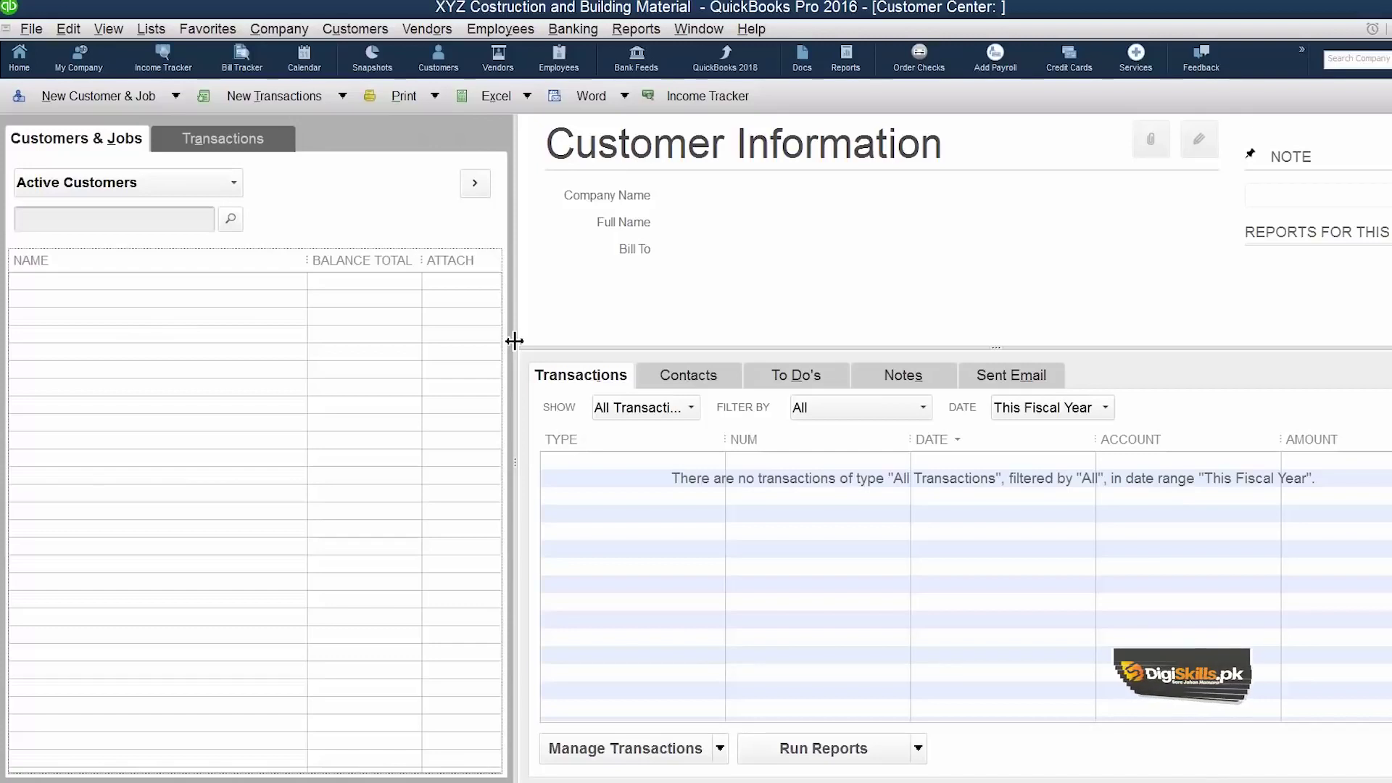
{"action": "left_click_drag", "start_coordinate": [514, 341], "coordinate": [366, 240]}
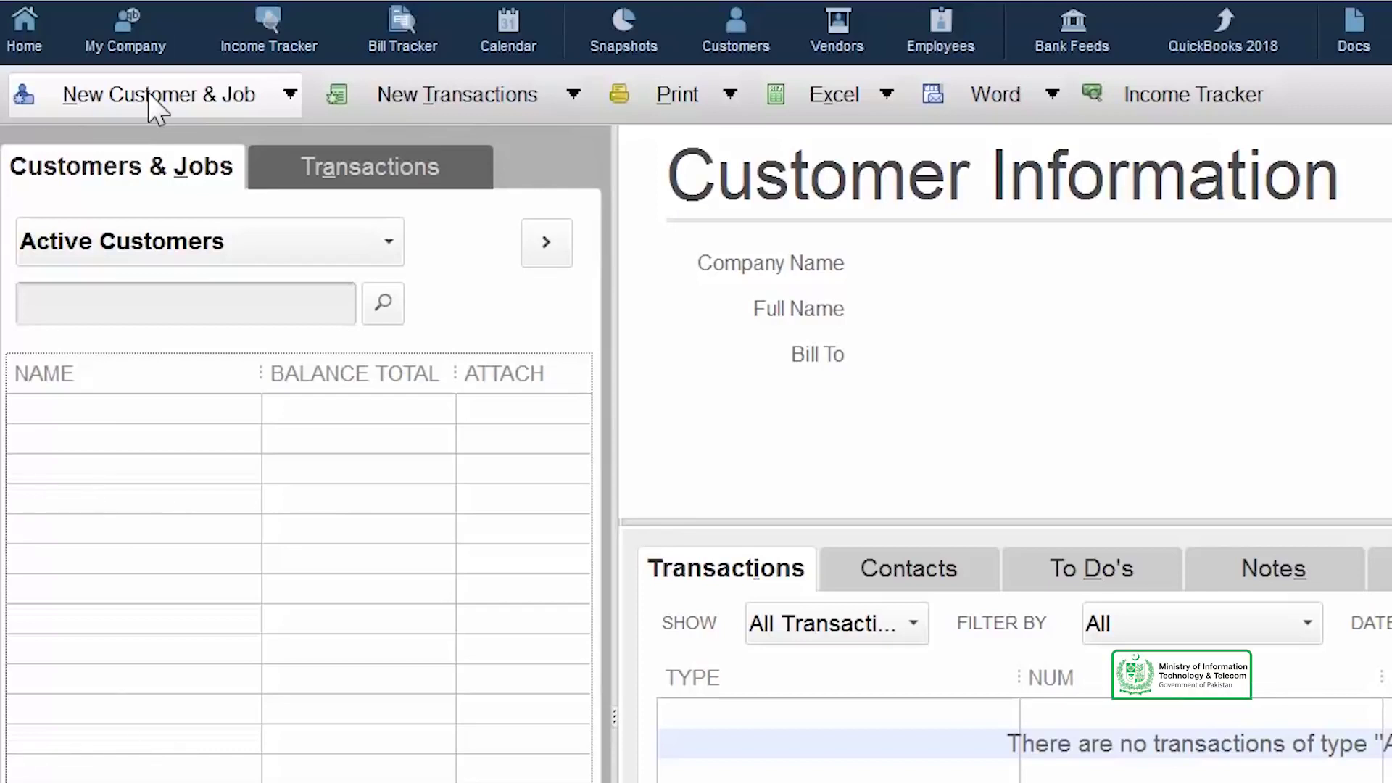
{"action": "left_click", "coordinate": [154, 107]}
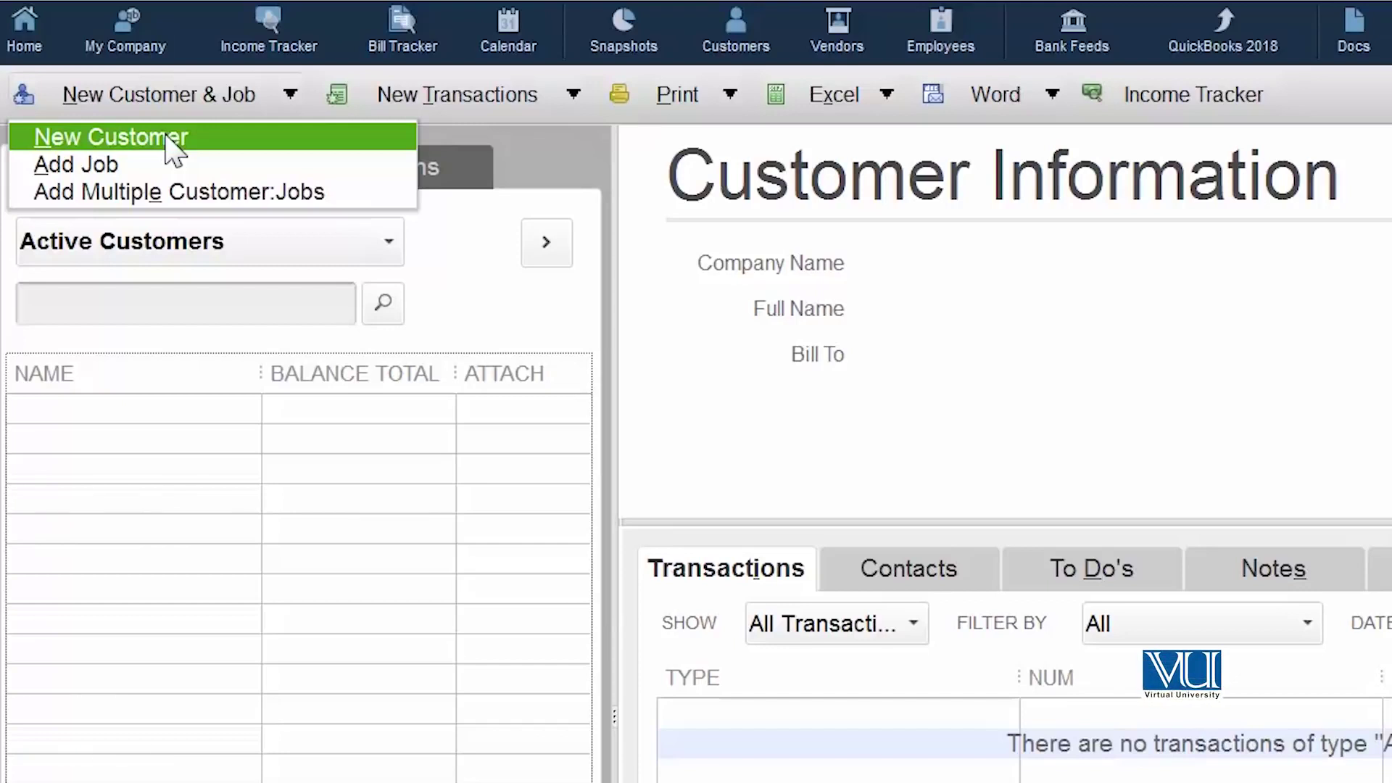
Start a new customer with the customer name, company name, contact's first and last name, and job title CEO.
{"action": "left_click", "coordinate": [169, 138]}
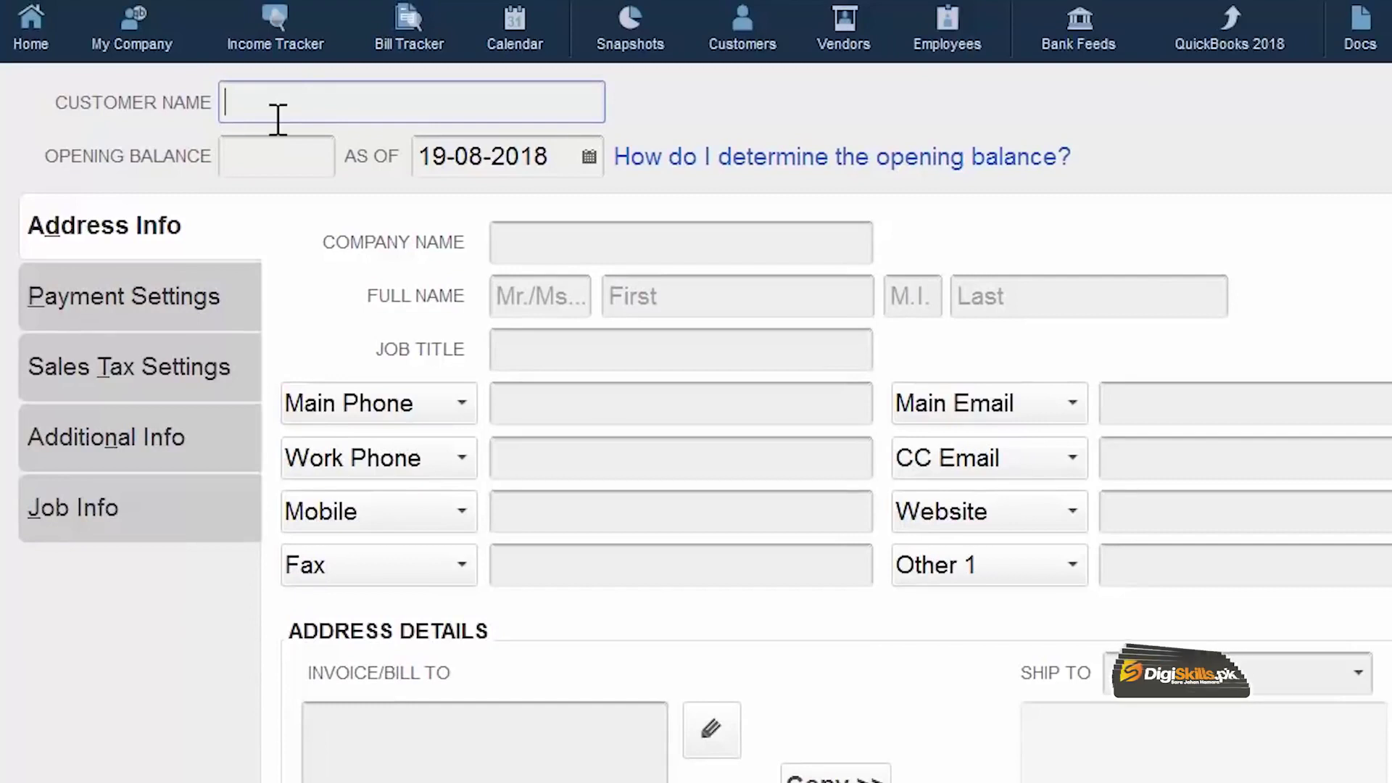
{"action": "type", "text": "Javed"}
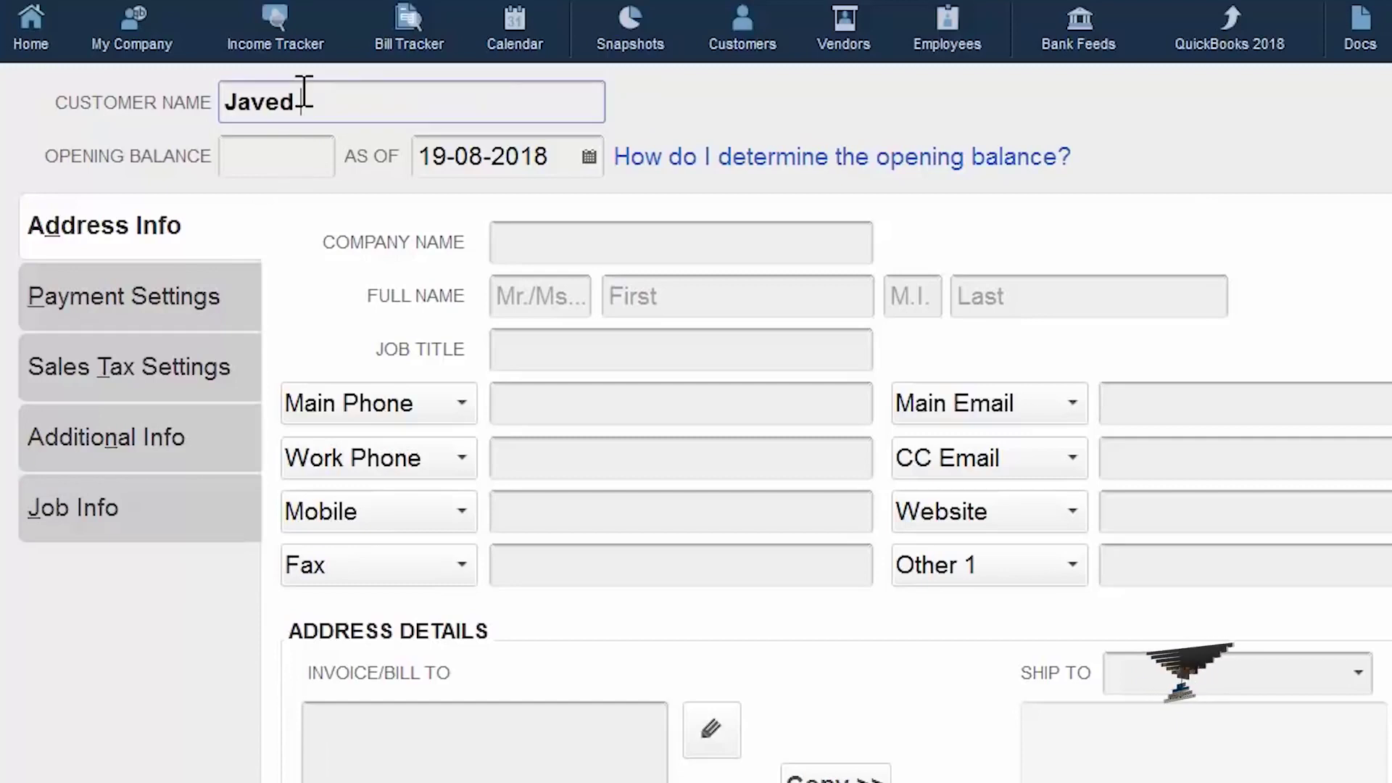
{"action": "left_click", "coordinate": [519, 247]}
{"action": "type", "text": "Javed Construction"}
{"action": "left_click", "coordinate": [659, 293]}
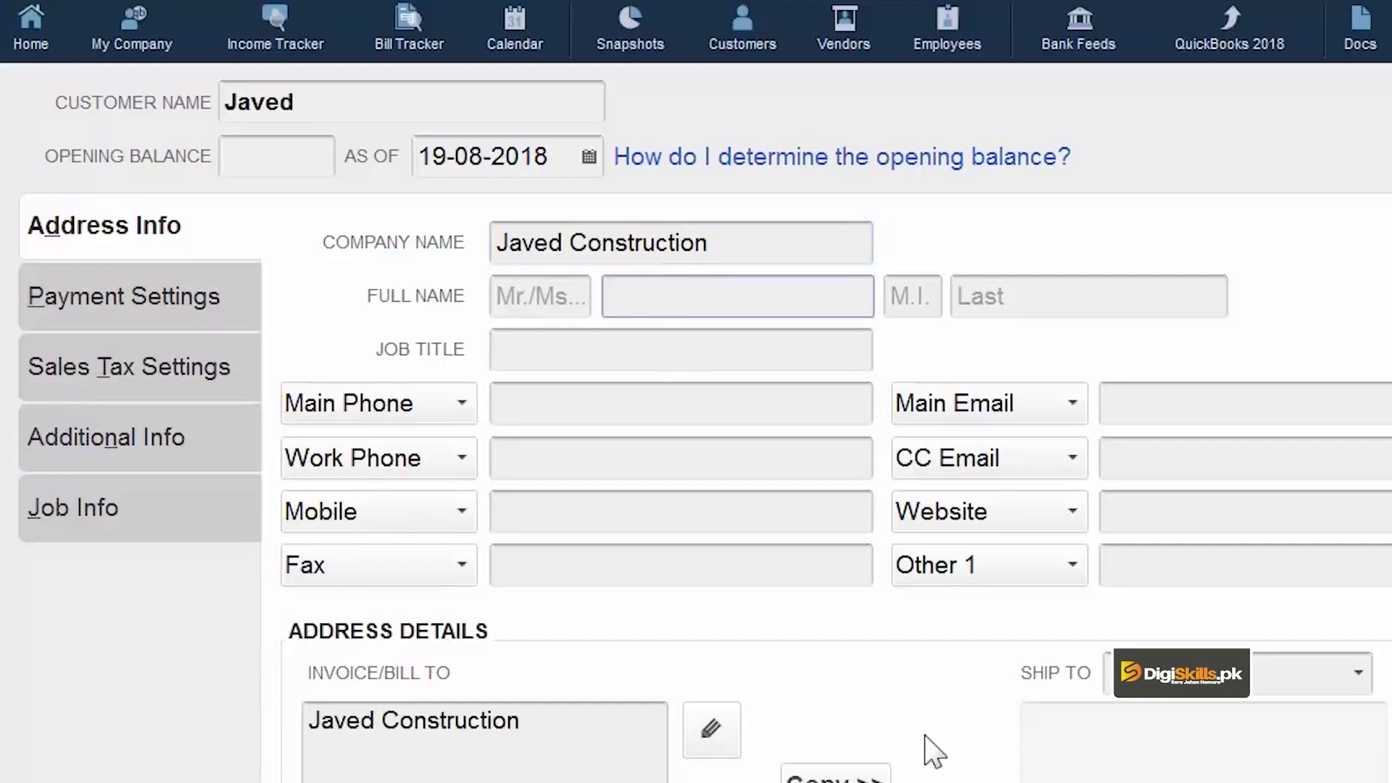
{"action": "left_click", "coordinate": [1088, 295]}
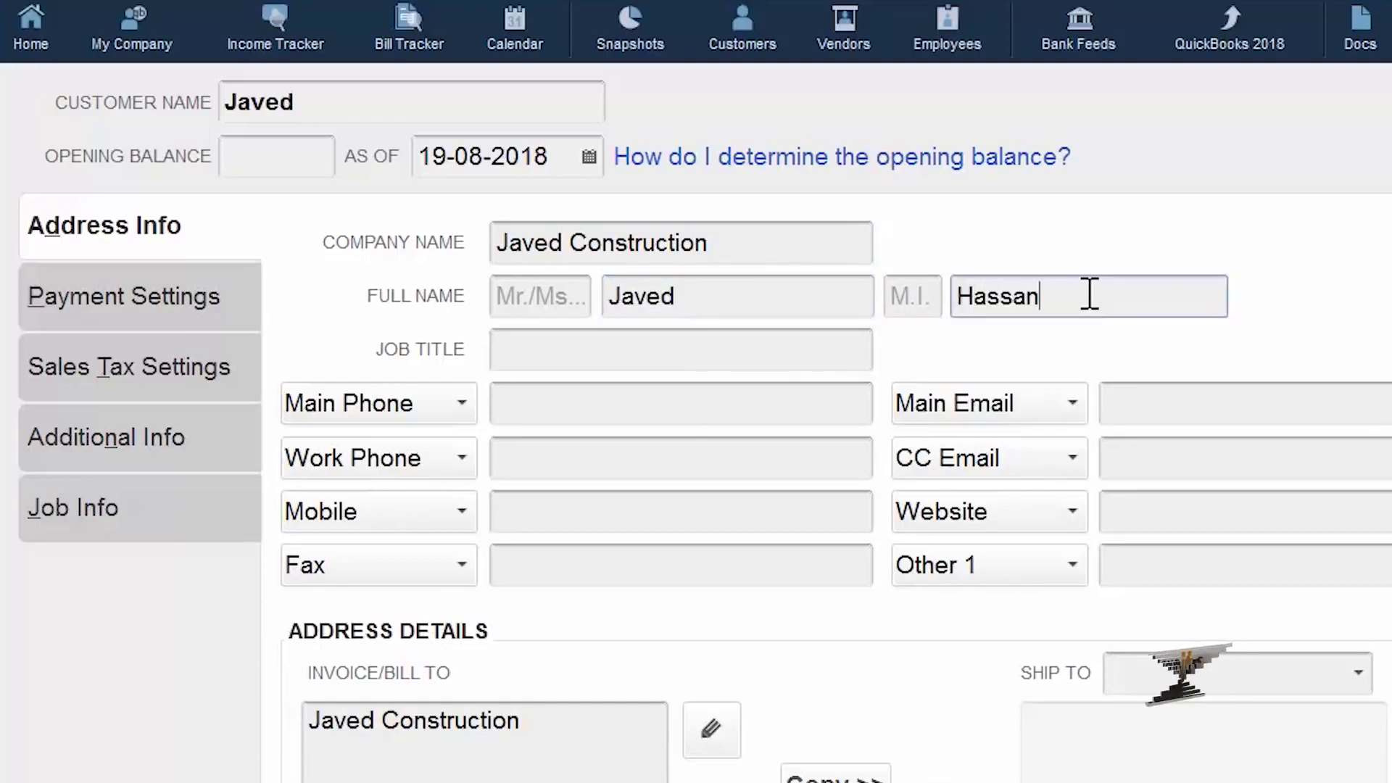
{"action": "left_click", "coordinate": [806, 352]}
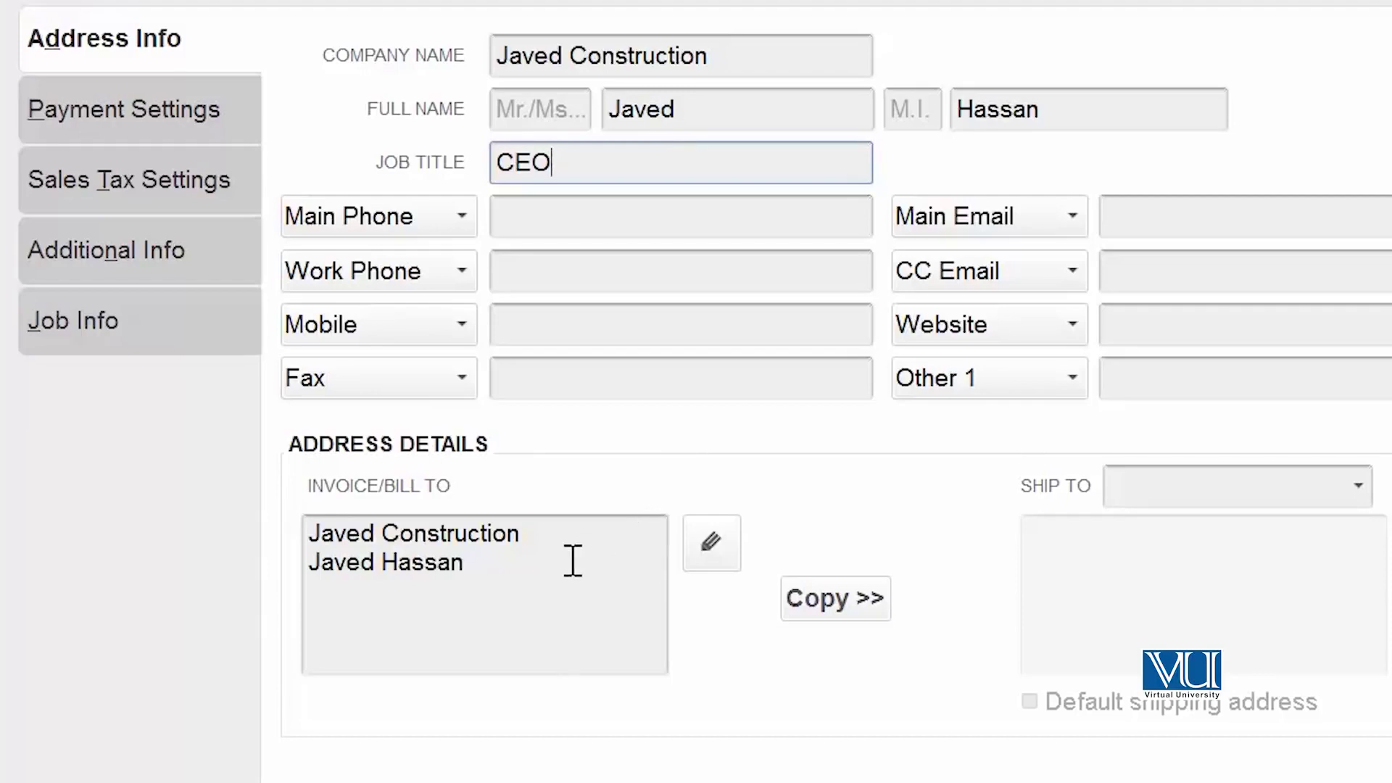
Replace the bill-to contact line with the customer's street address and copy it to a new shipping address.
{"action": "left_click_drag", "start_coordinate": [573, 560], "coordinate": [280, 562]}
{"action": "type", "text": "Mall"}
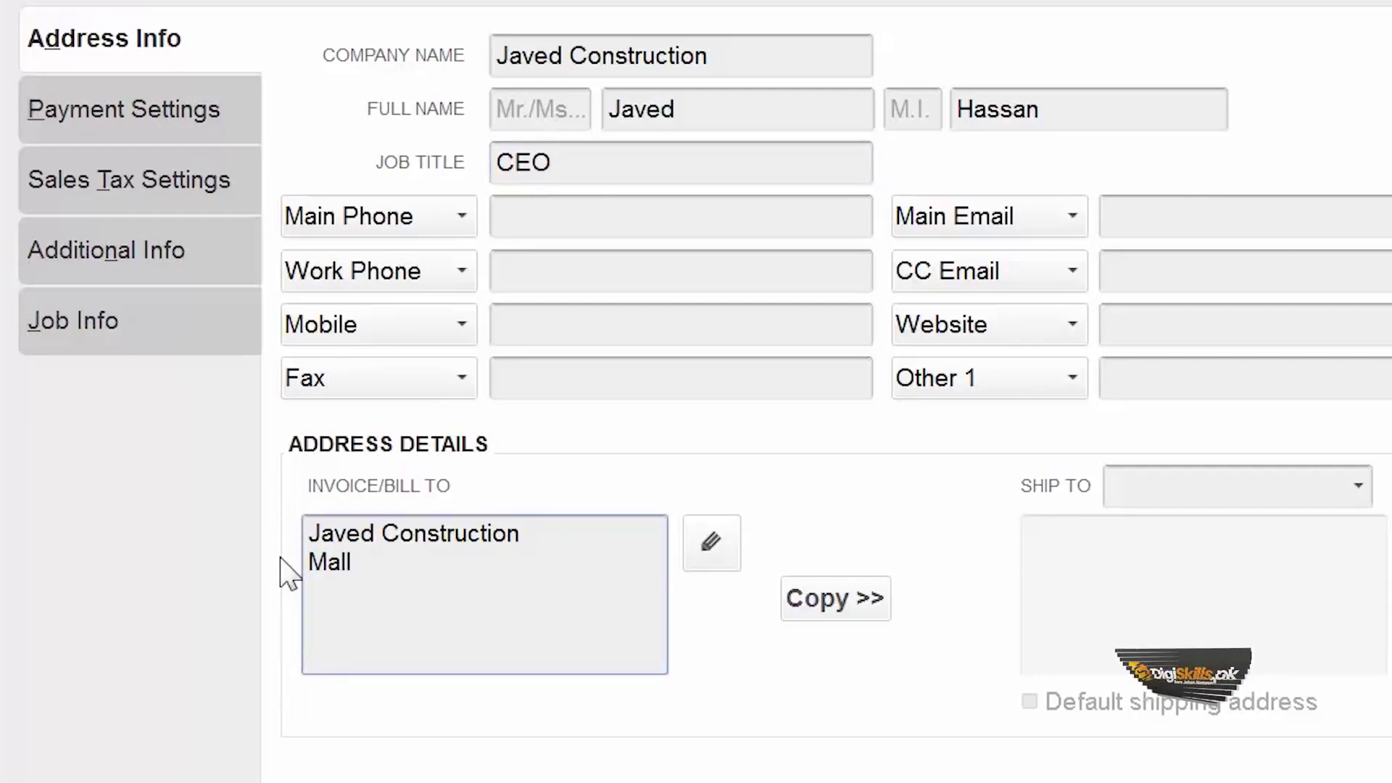
{"action": "type", "text": " Road Lahore"}
{"action": "left_click", "coordinate": [1358, 486]}
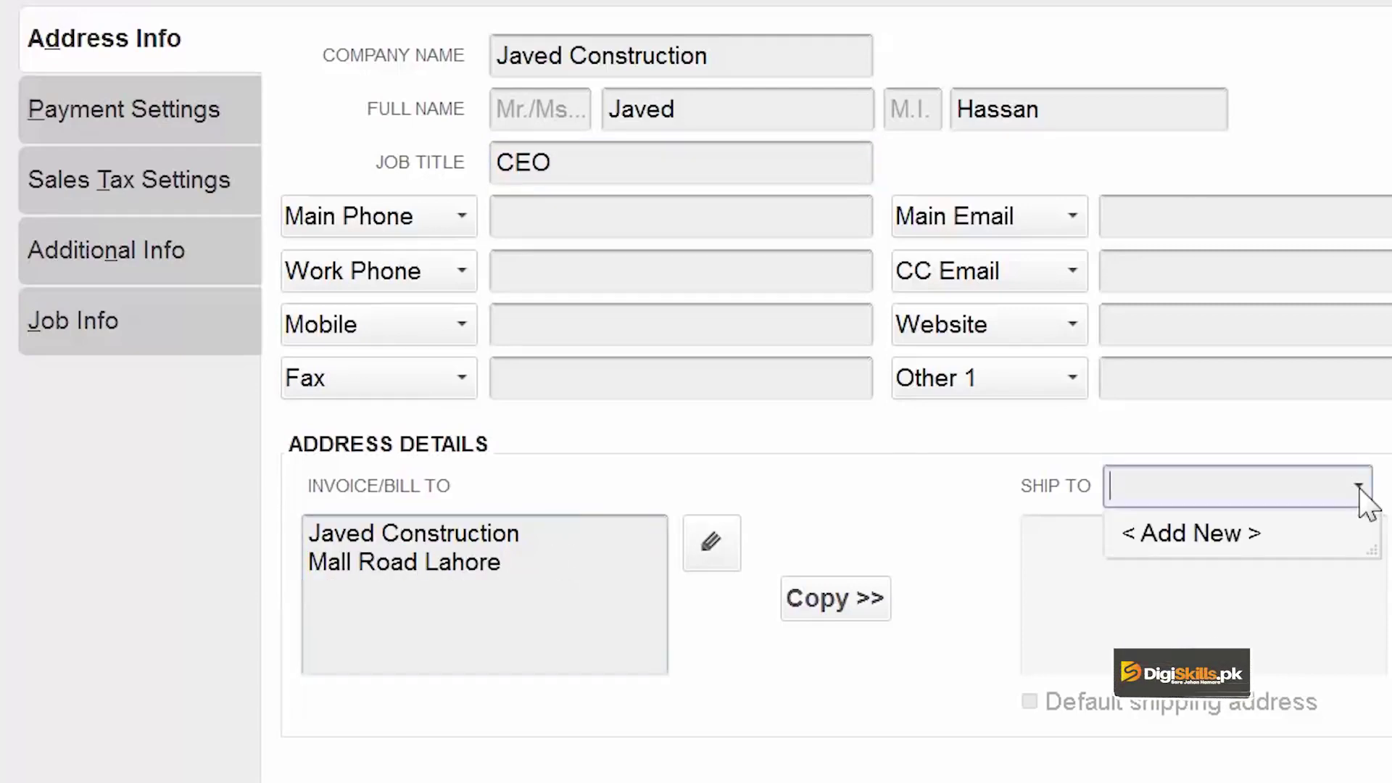
{"action": "left_click", "coordinate": [1359, 487]}
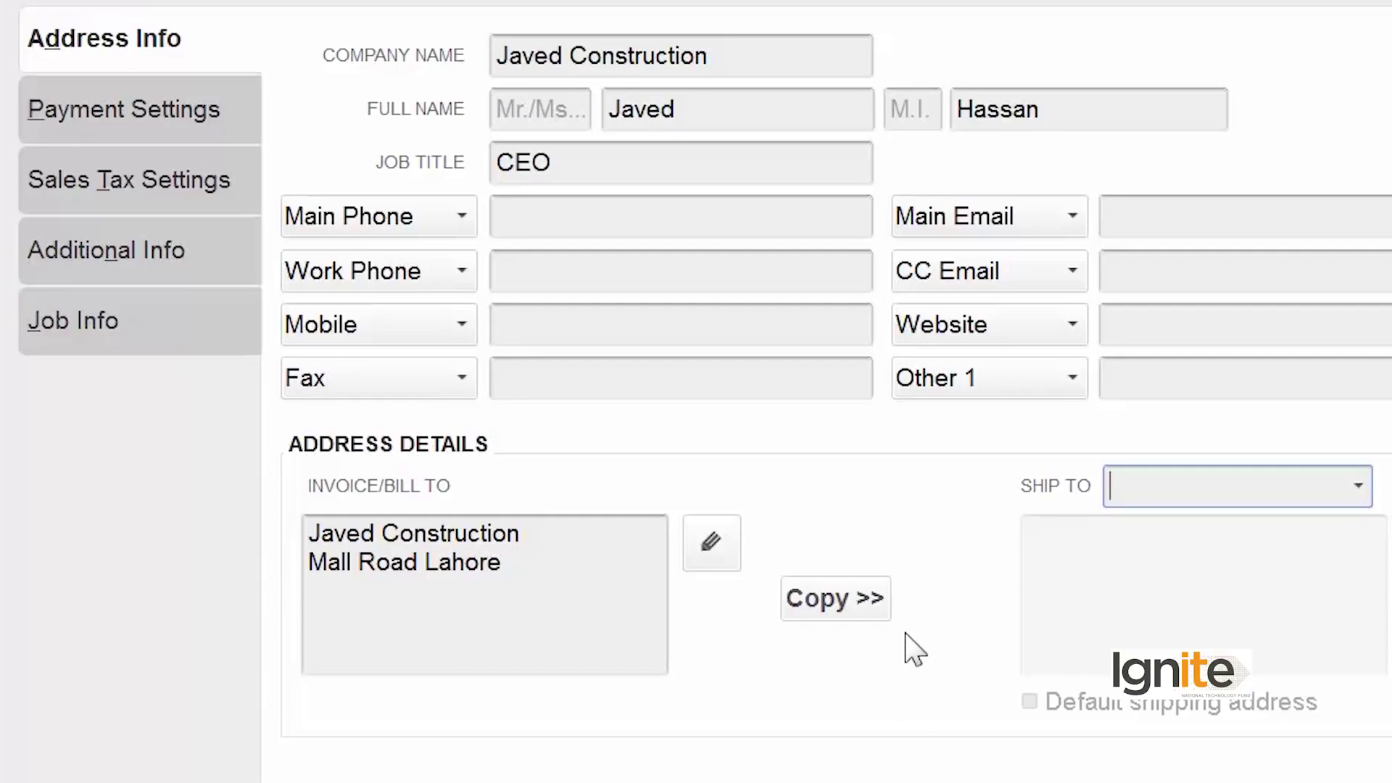
{"action": "left_click", "coordinate": [869, 609]}
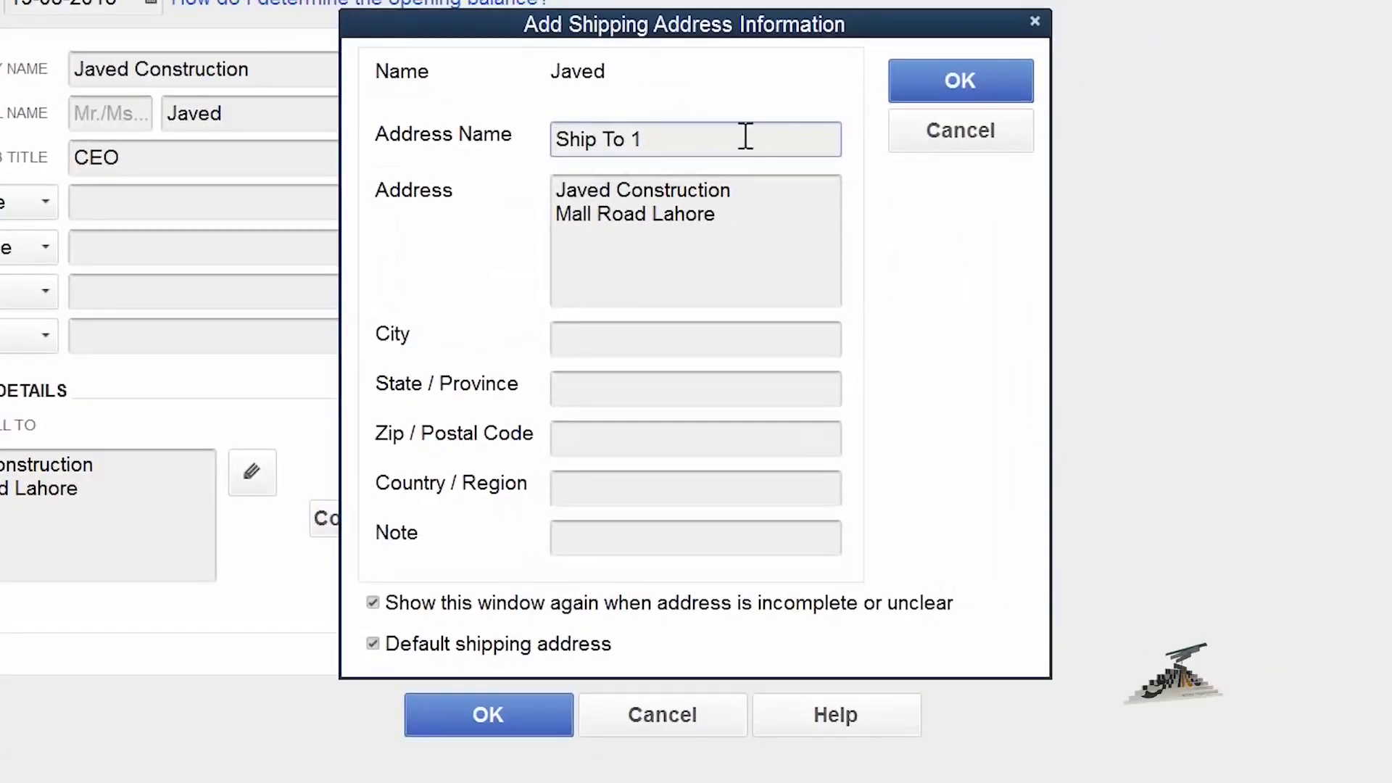
Accept the copied Ship To 1 address and go to the customer's Payment Settings.
{"action": "left_click", "coordinate": [960, 82]}
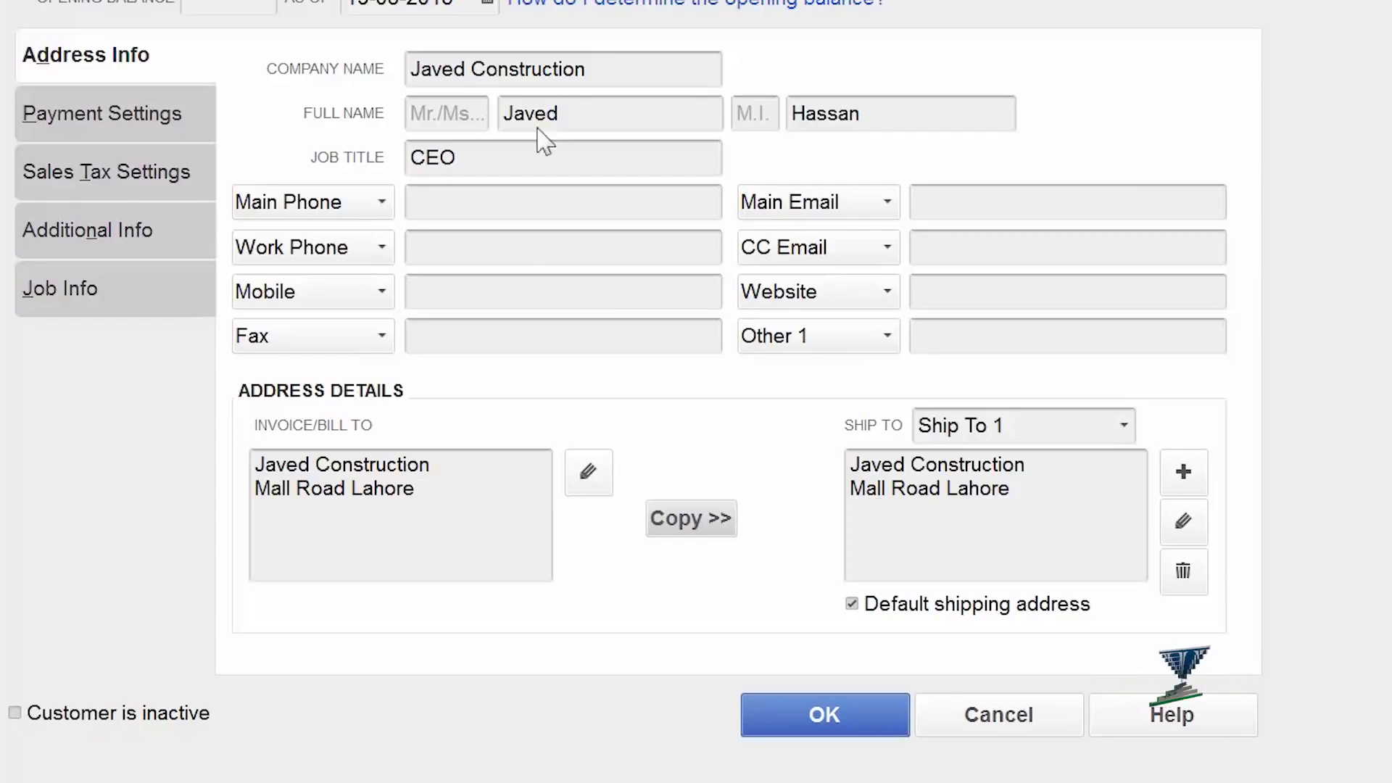
{"action": "left_click", "coordinate": [156, 115]}
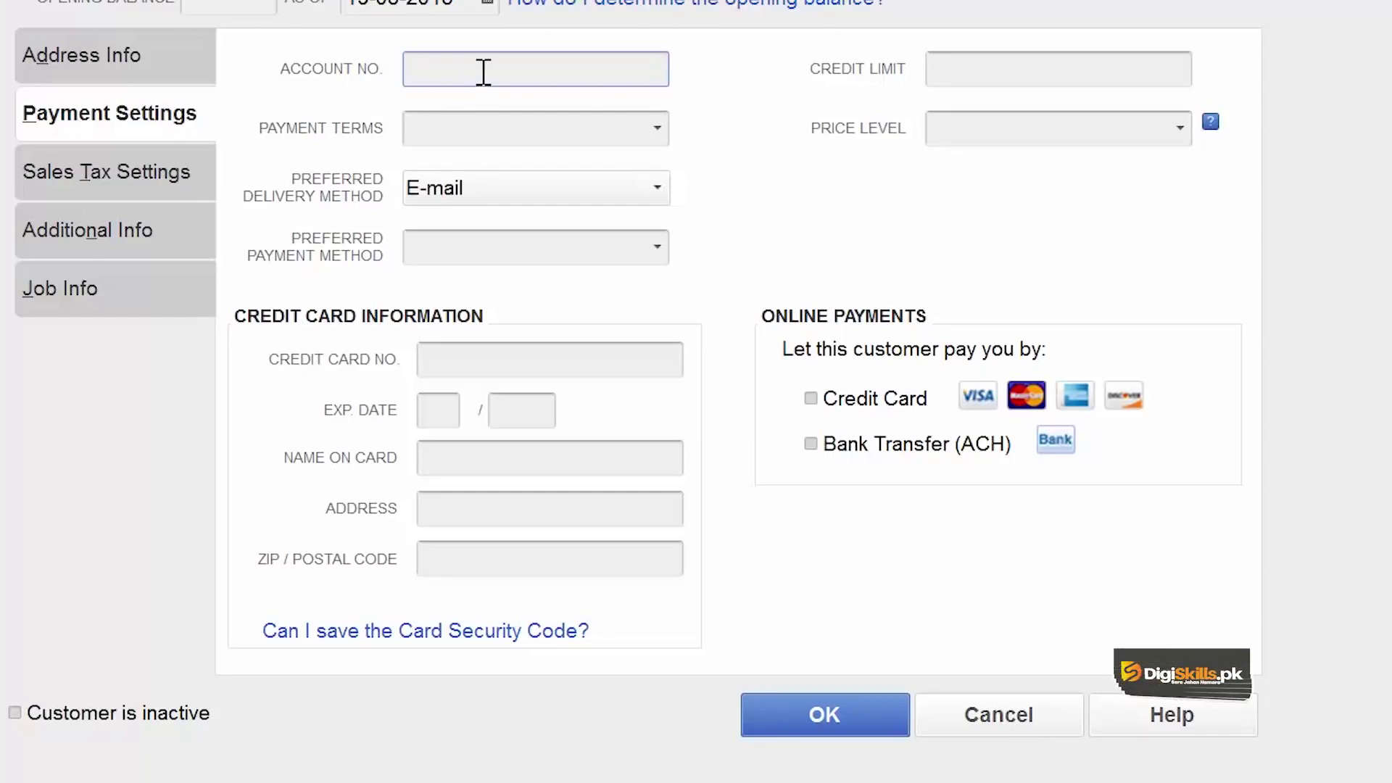
Set payment terms to Net 15 and the preferred payment method to Check.
{"action": "left_click", "coordinate": [659, 134]}
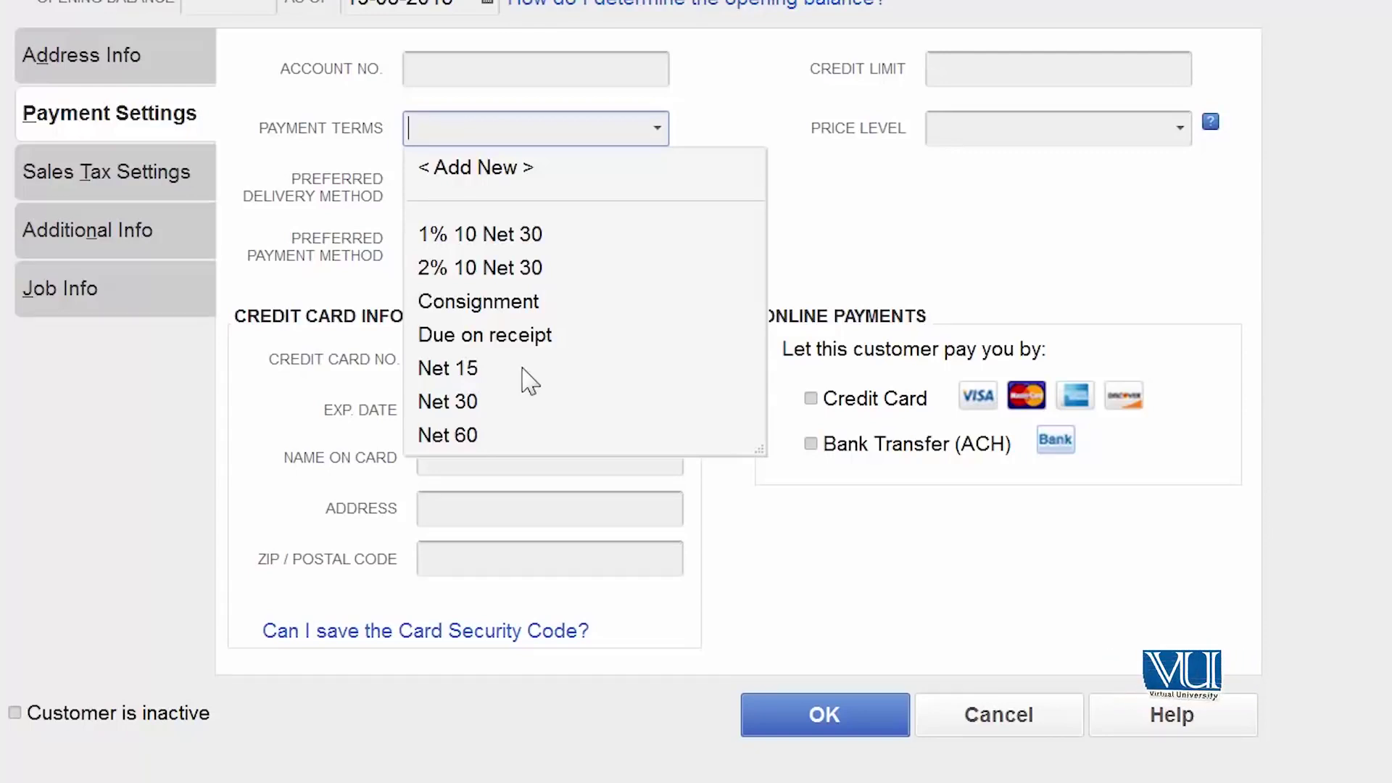
{"action": "left_click", "coordinate": [523, 368]}
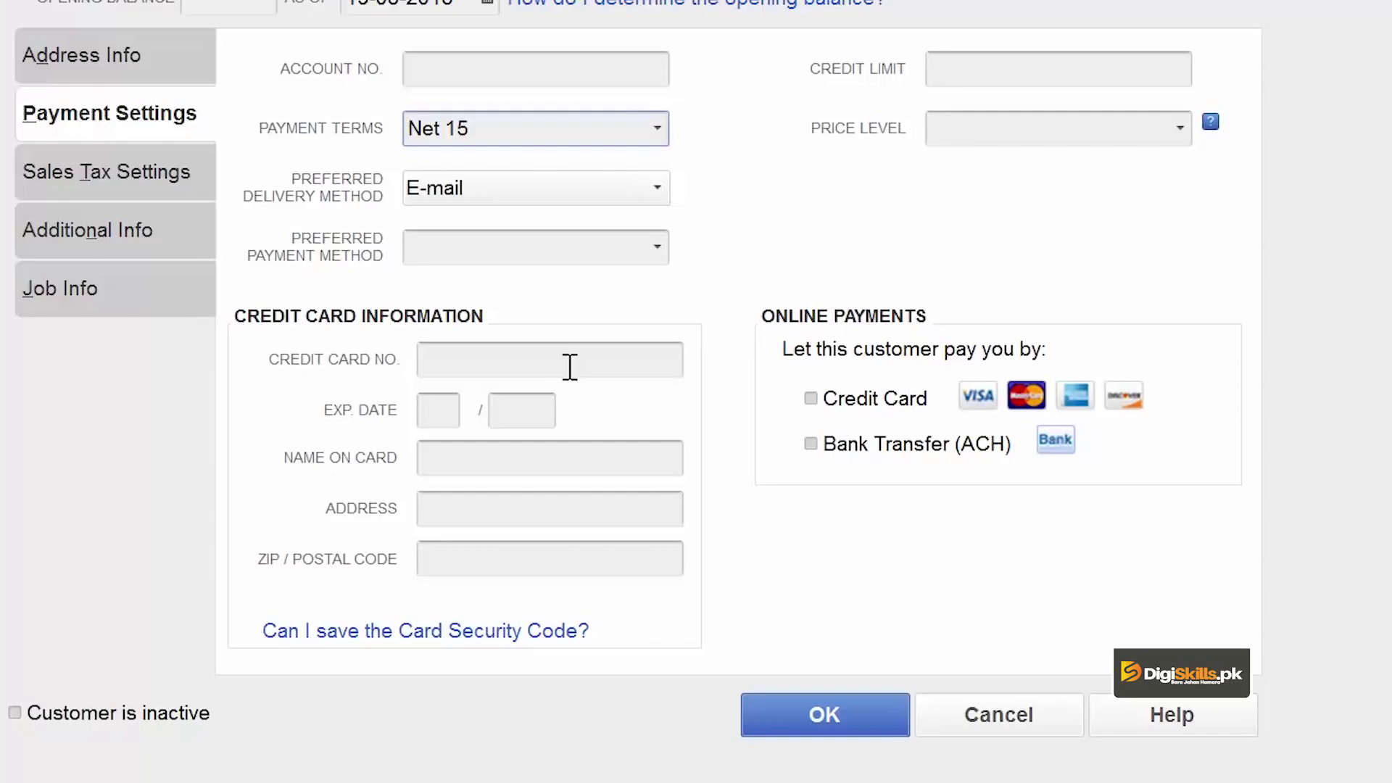
{"action": "left_click", "coordinate": [657, 250]}
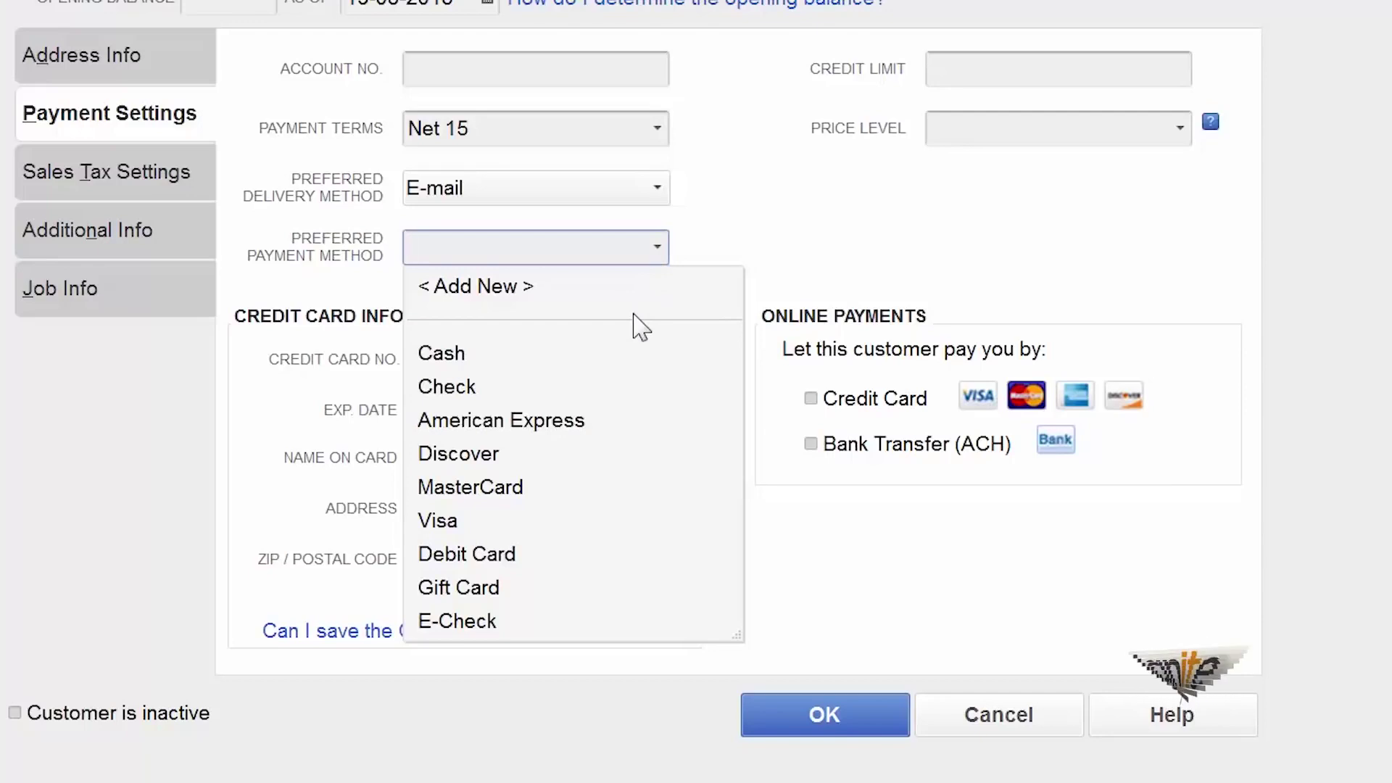
{"action": "left_click", "coordinate": [591, 397]}
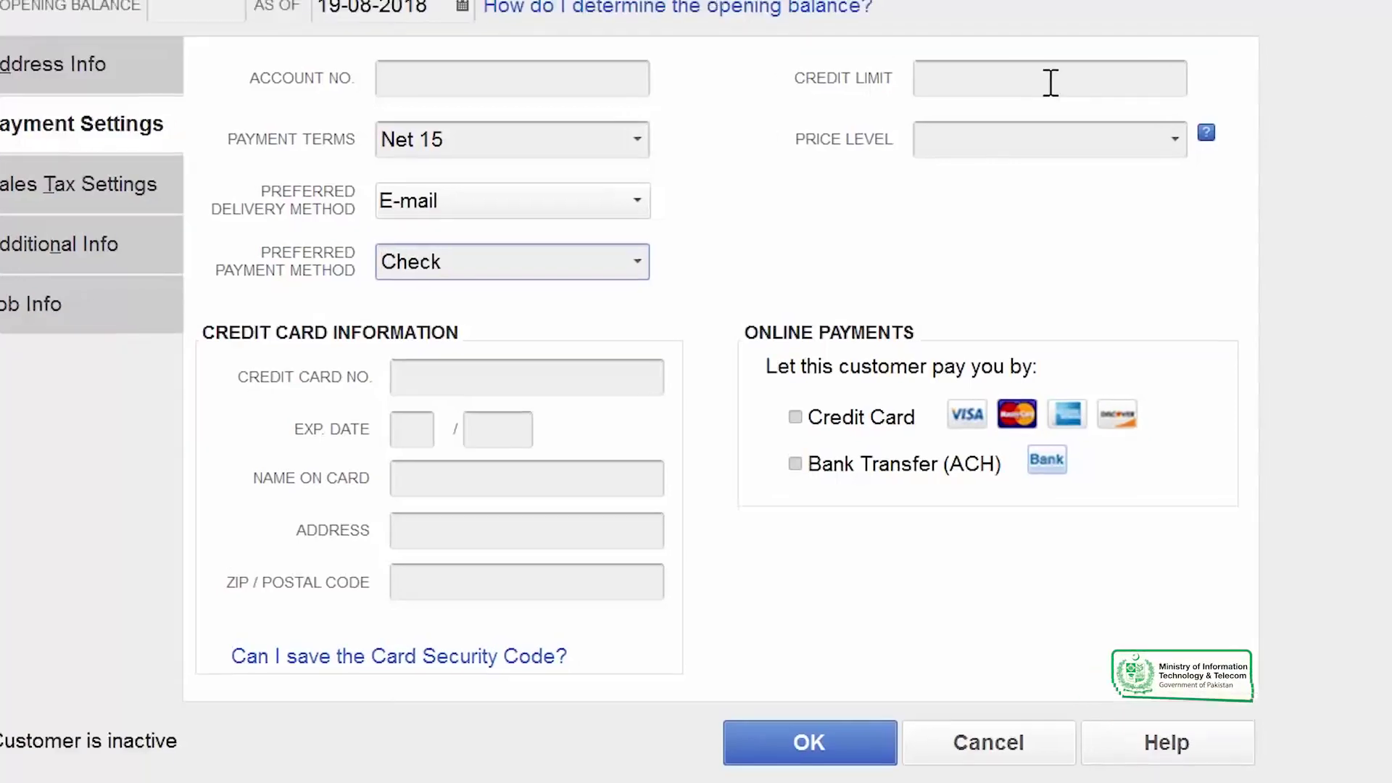
{"action": "left_click", "coordinate": [1050, 82]}
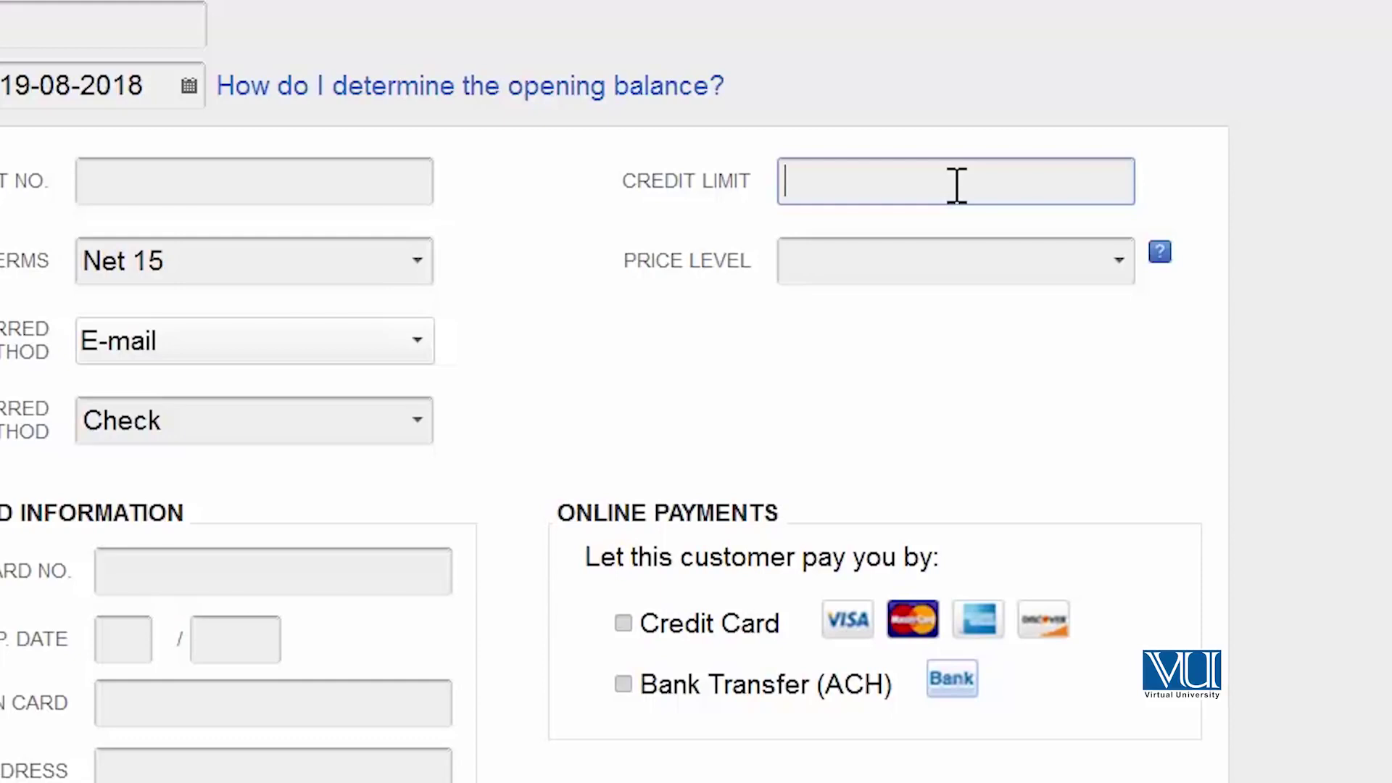
Enter a credit limit of 200000 for the customer.
{"action": "type", "text": "00000"}
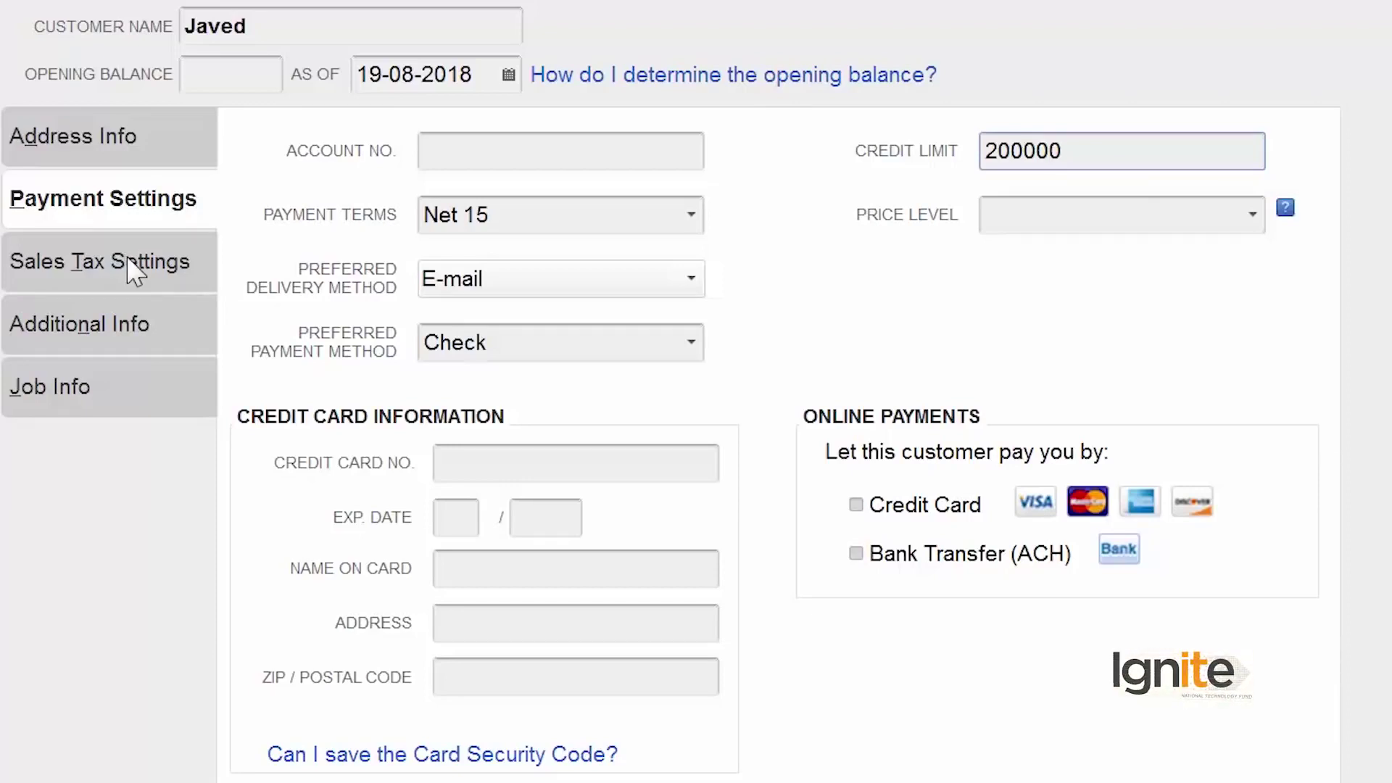
Keep the sales tax settings at tax code Tax and tax item Out of State.
{"action": "left_click", "coordinate": [135, 273]}
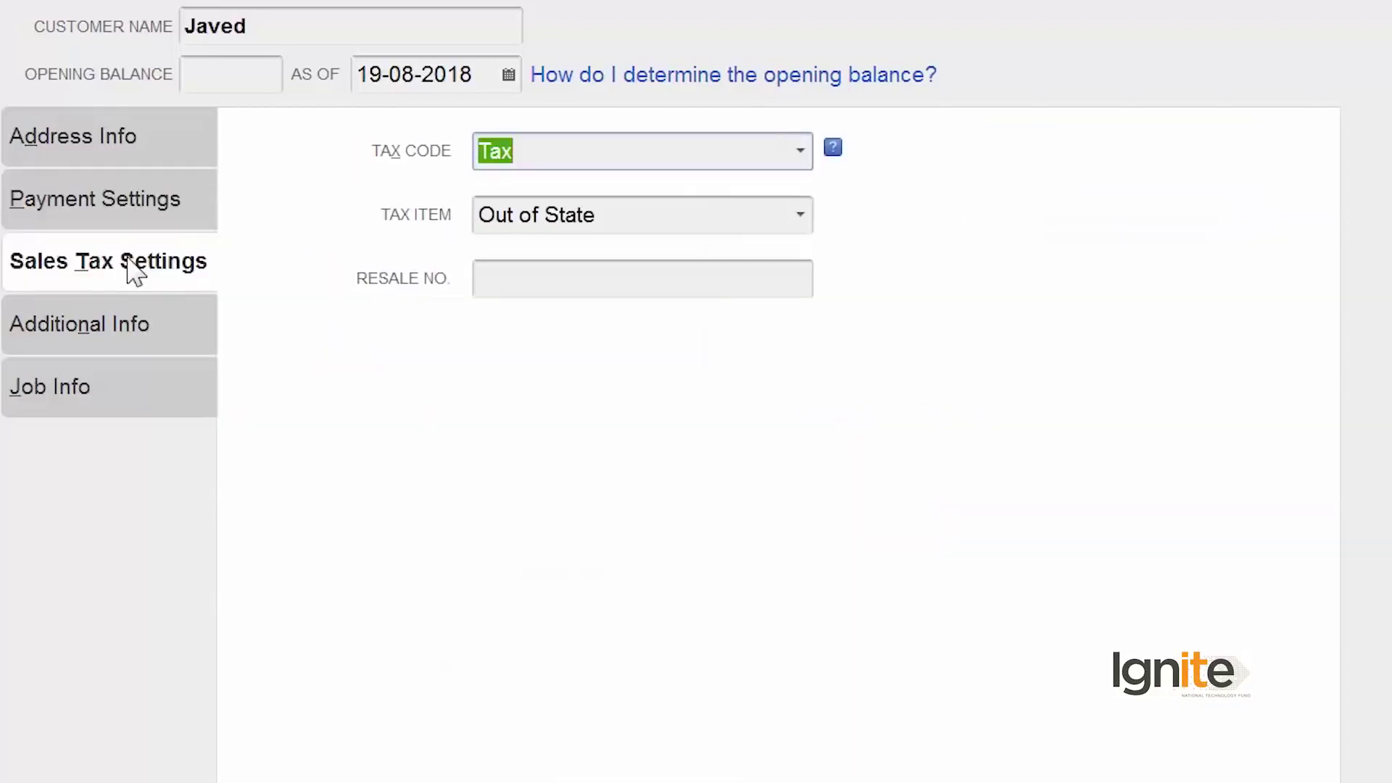
{"action": "left_click", "coordinate": [802, 151]}
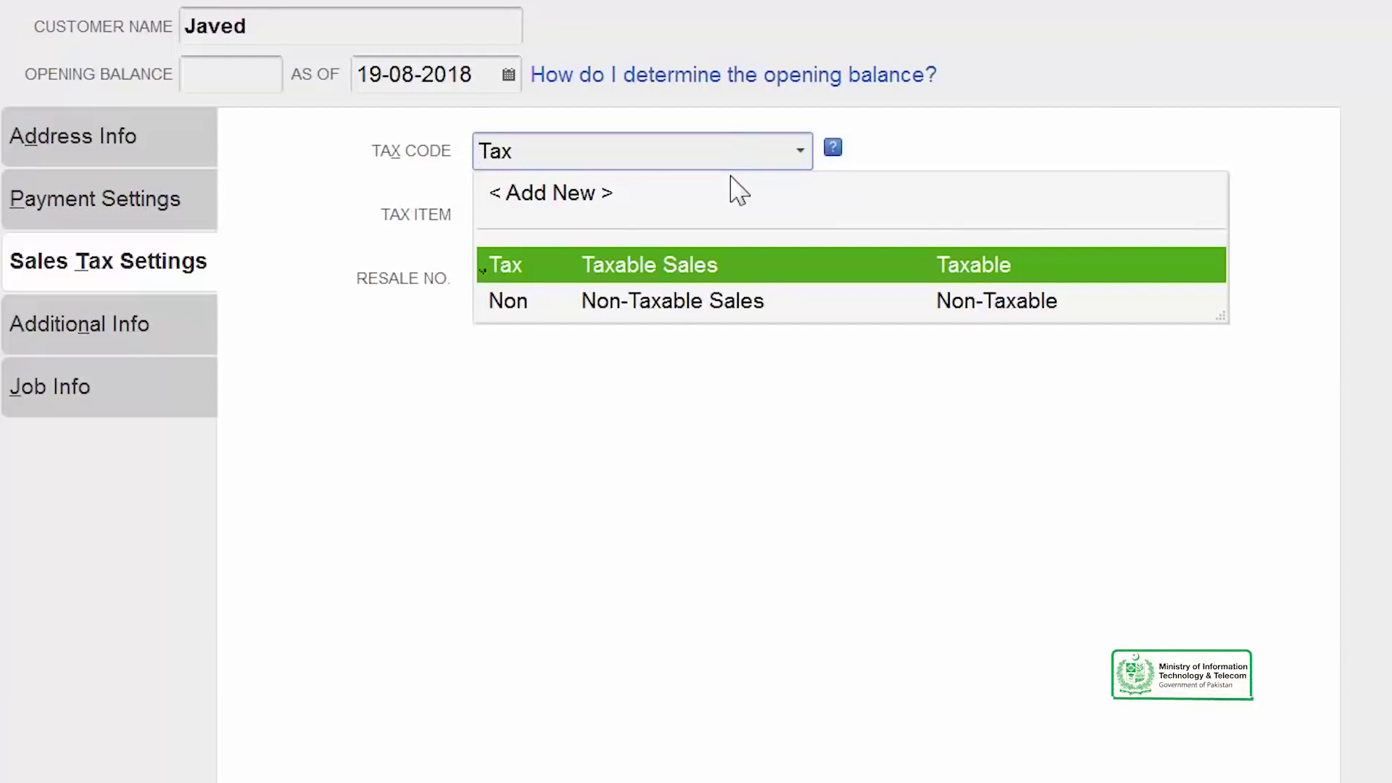
{"action": "left_click", "coordinate": [721, 310]}
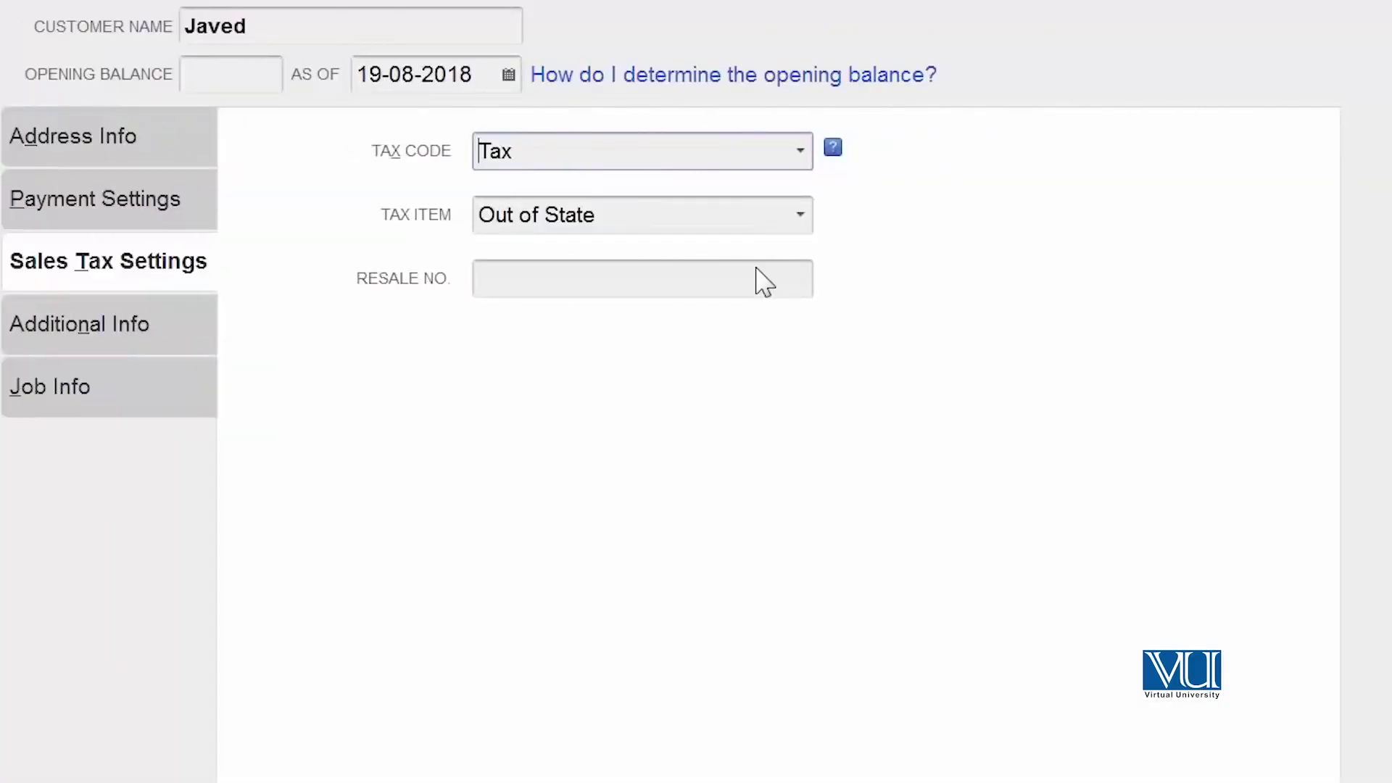
{"action": "left_click", "coordinate": [801, 215]}
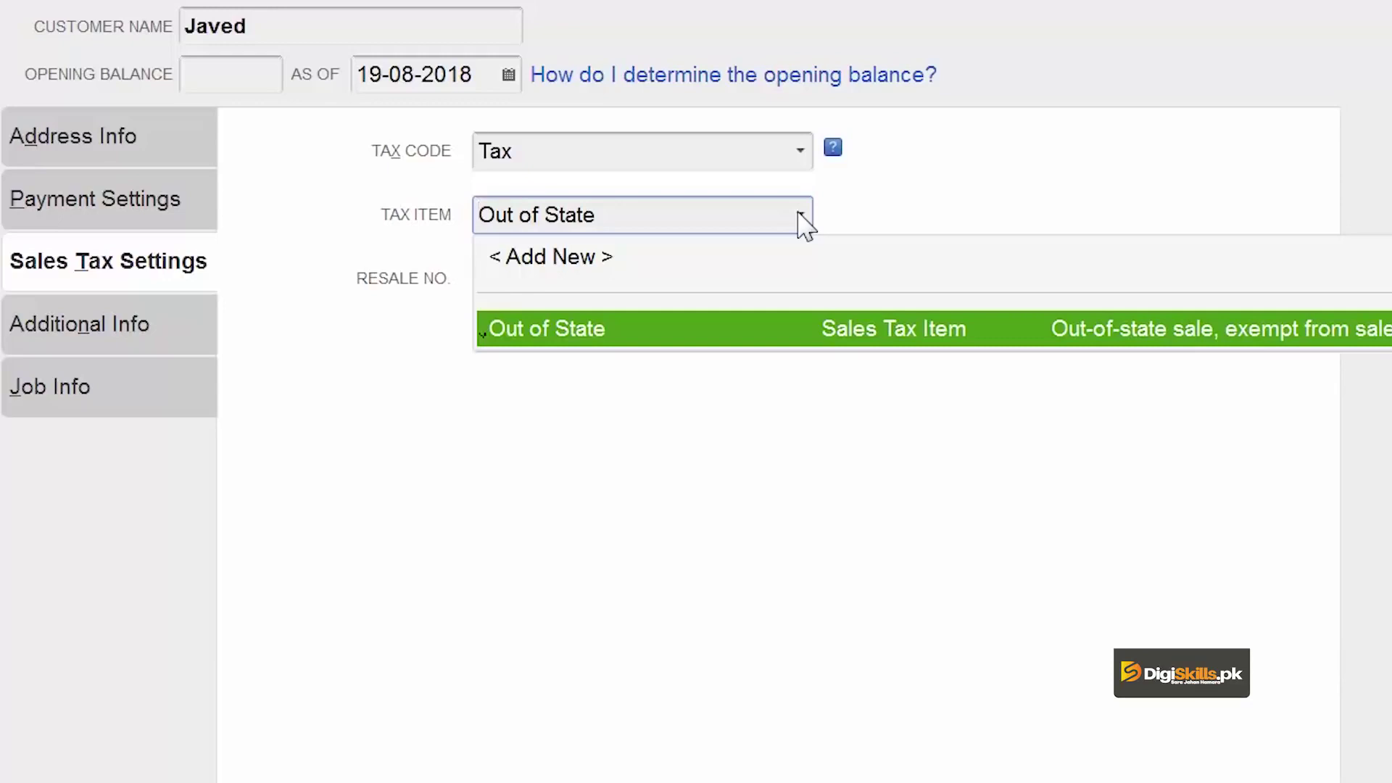
{"action": "left_click", "coordinate": [793, 434]}
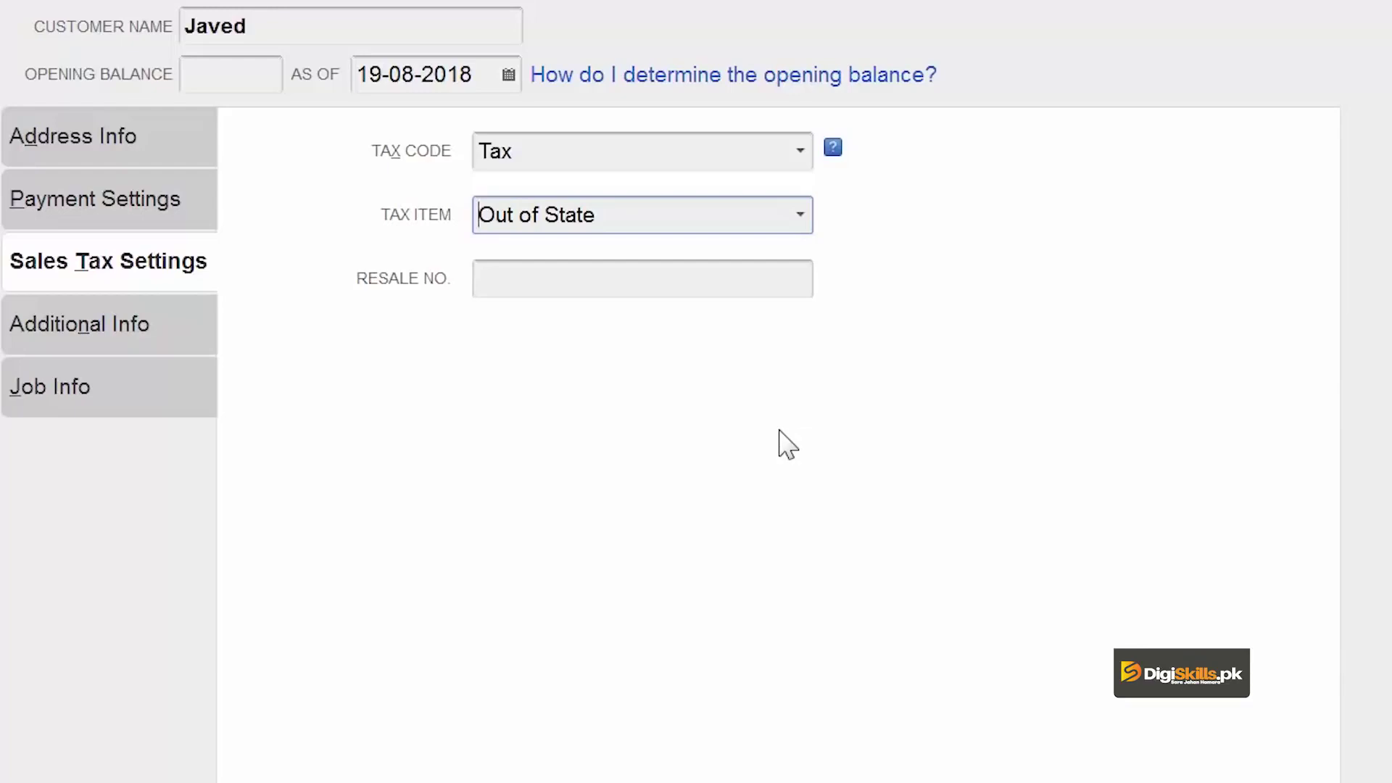
{"action": "left_click", "coordinate": [137, 330]}
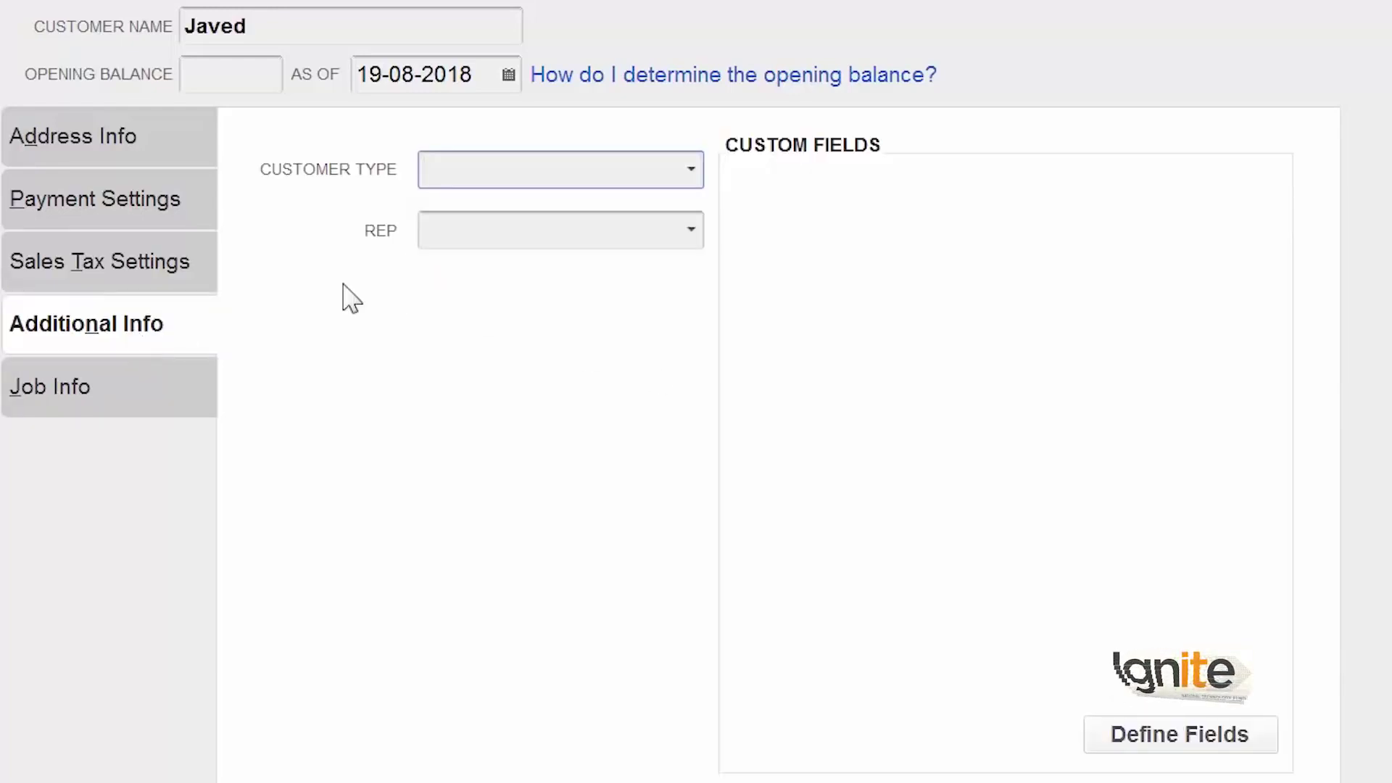
Create a new customer type named Contractor and assign it to the customer.
{"action": "left_click", "coordinate": [699, 180]}
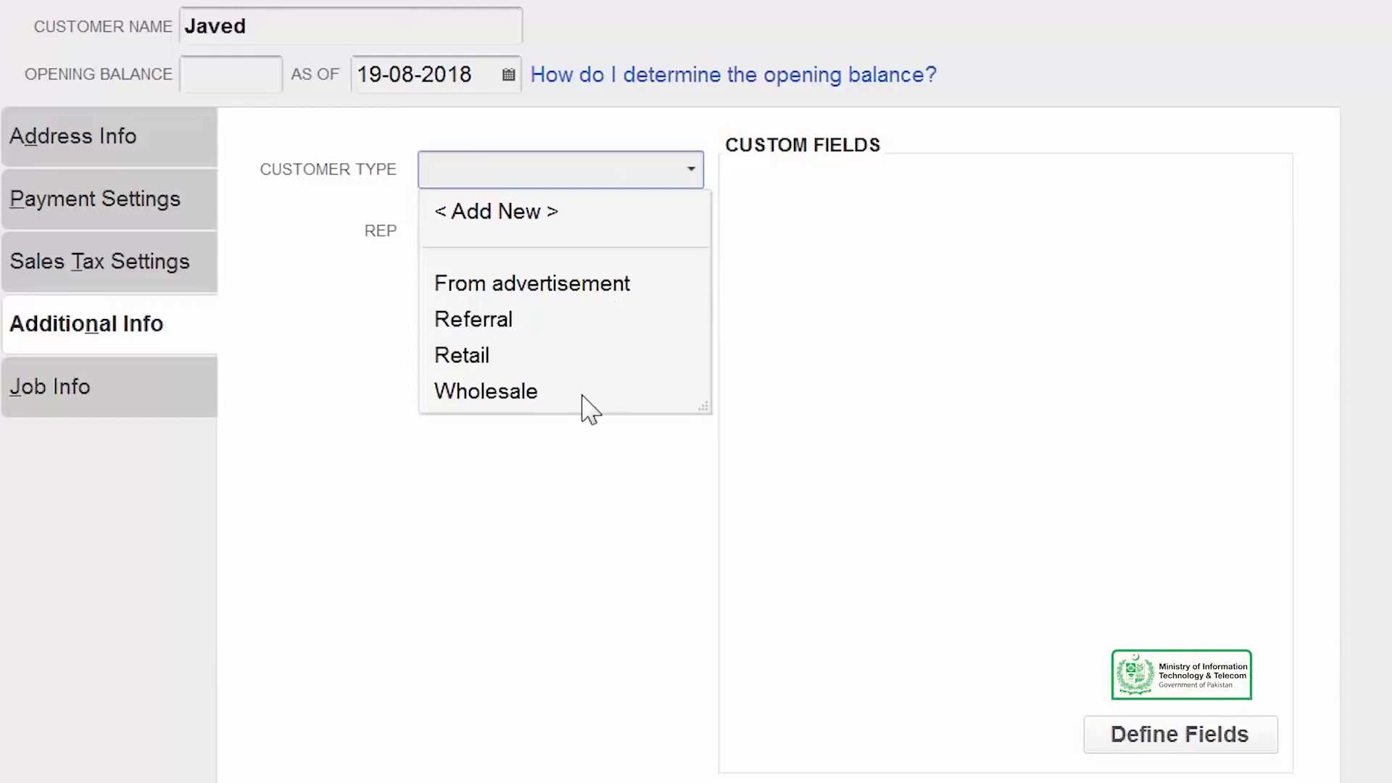
{"action": "left_click", "coordinate": [540, 225]}
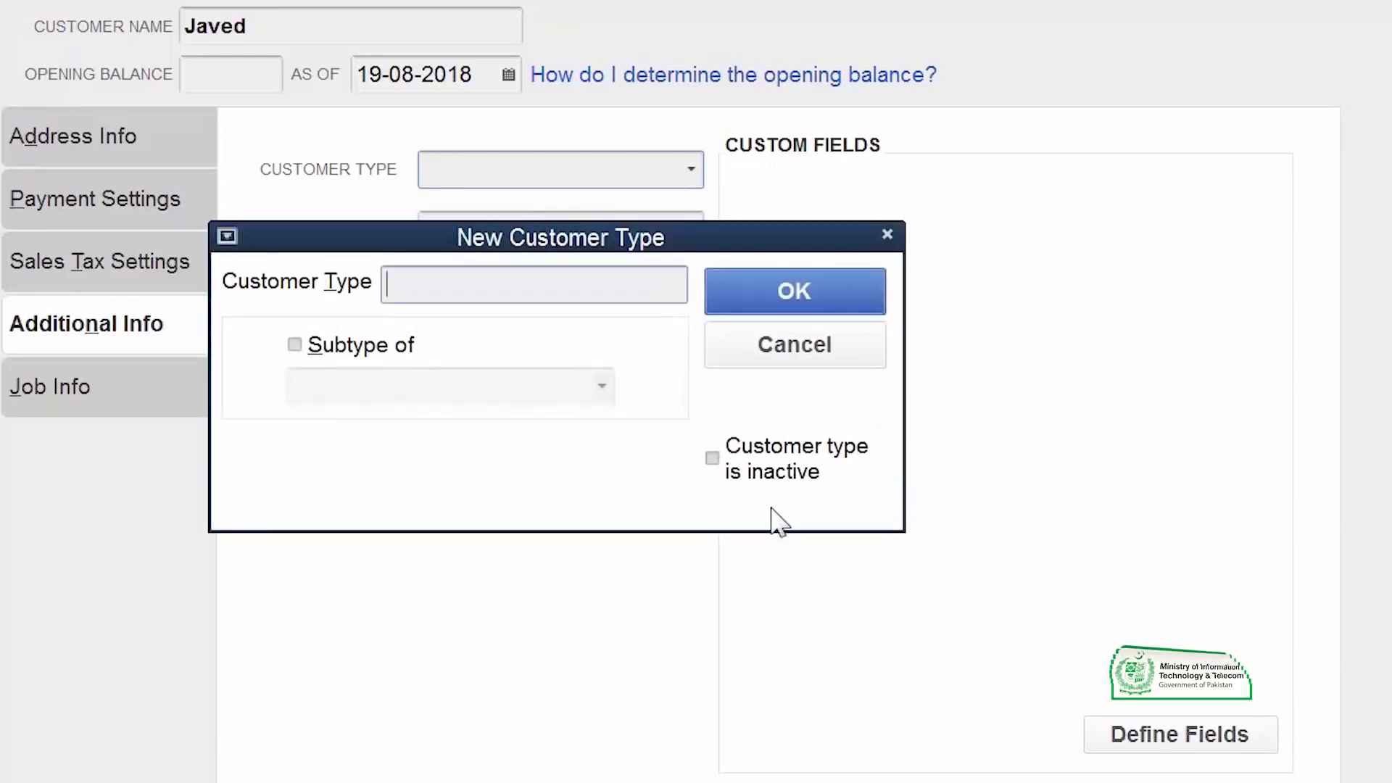
{"action": "type", "text": "Contractor"}
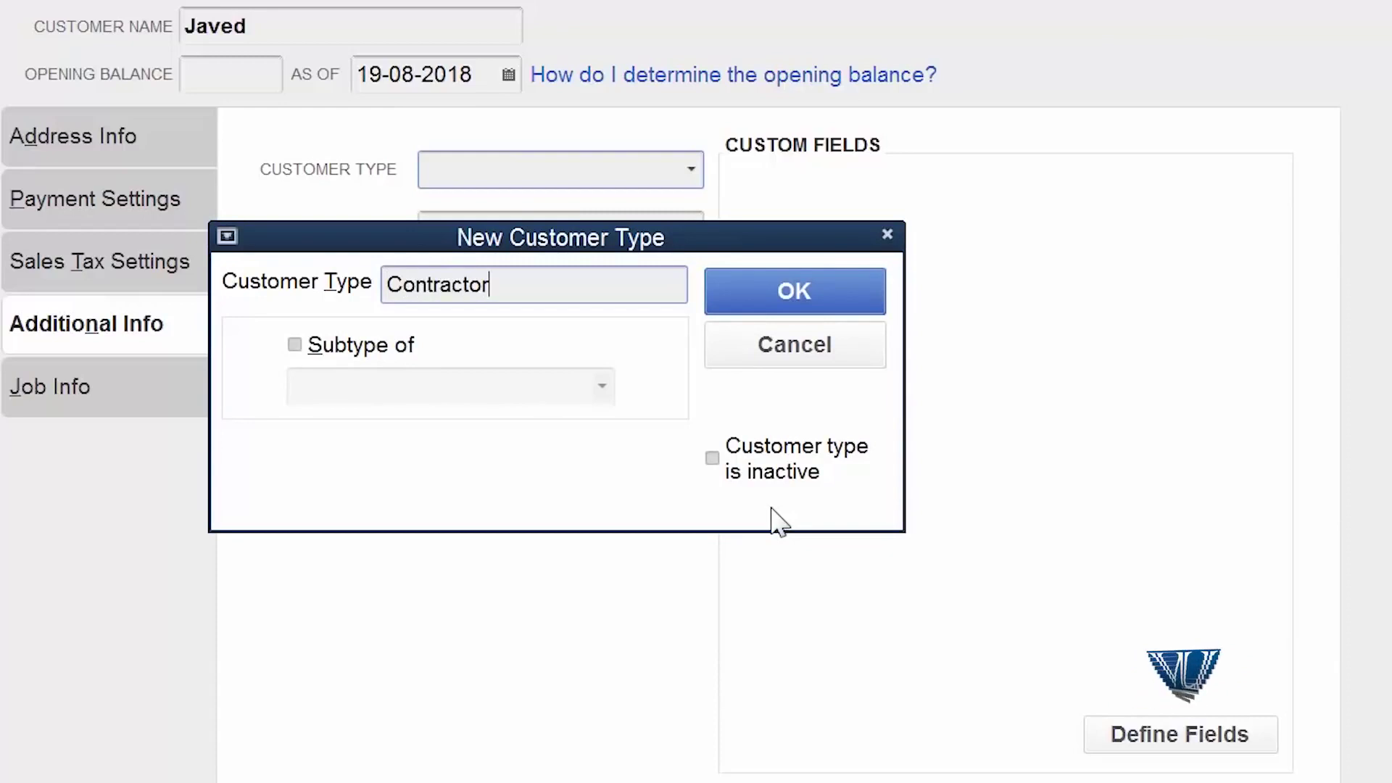
{"action": "left_click", "coordinate": [802, 294]}
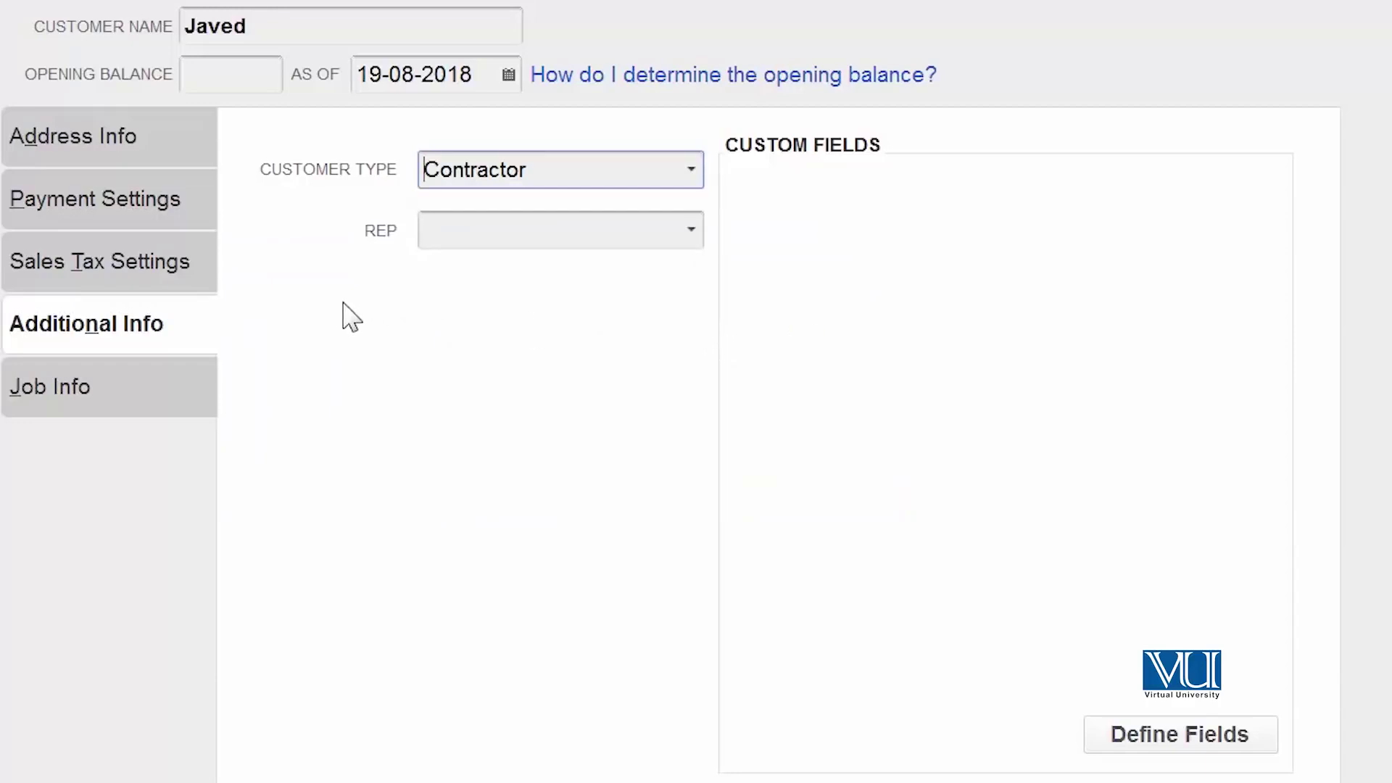
{"action": "left_click", "coordinate": [88, 388]}
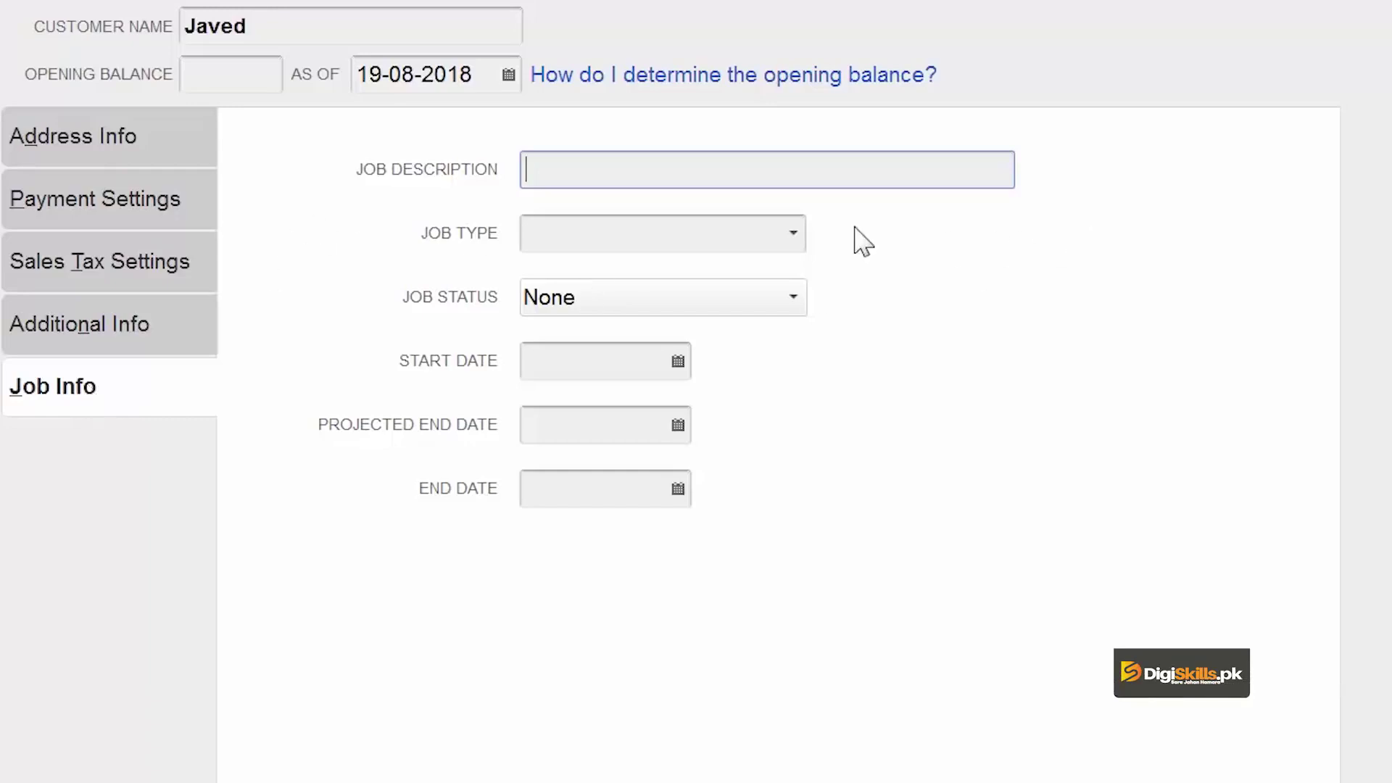
Leave the job type blank and save the new customer record.
{"action": "left_click", "coordinate": [803, 236]}
{"action": "left_click", "coordinate": [793, 233]}
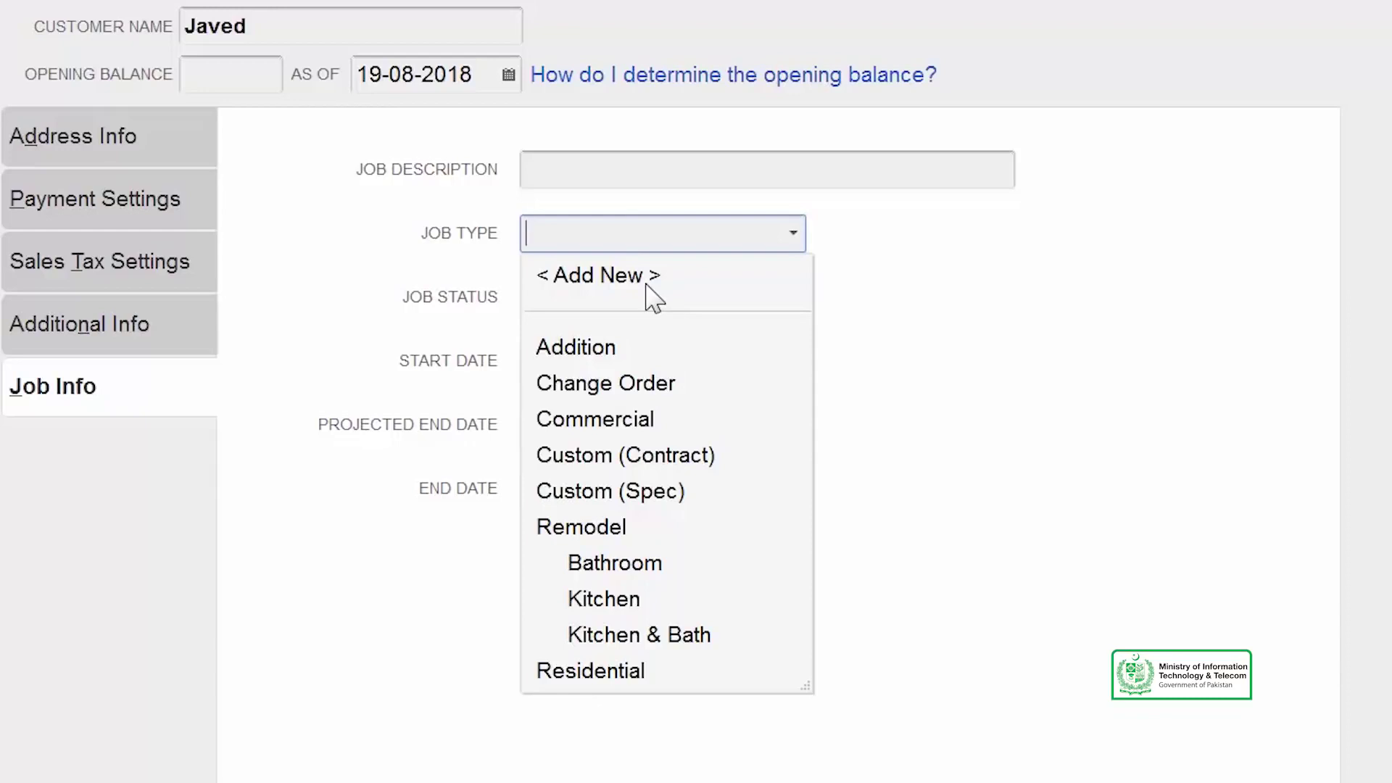
{"action": "left_click", "coordinate": [922, 335]}
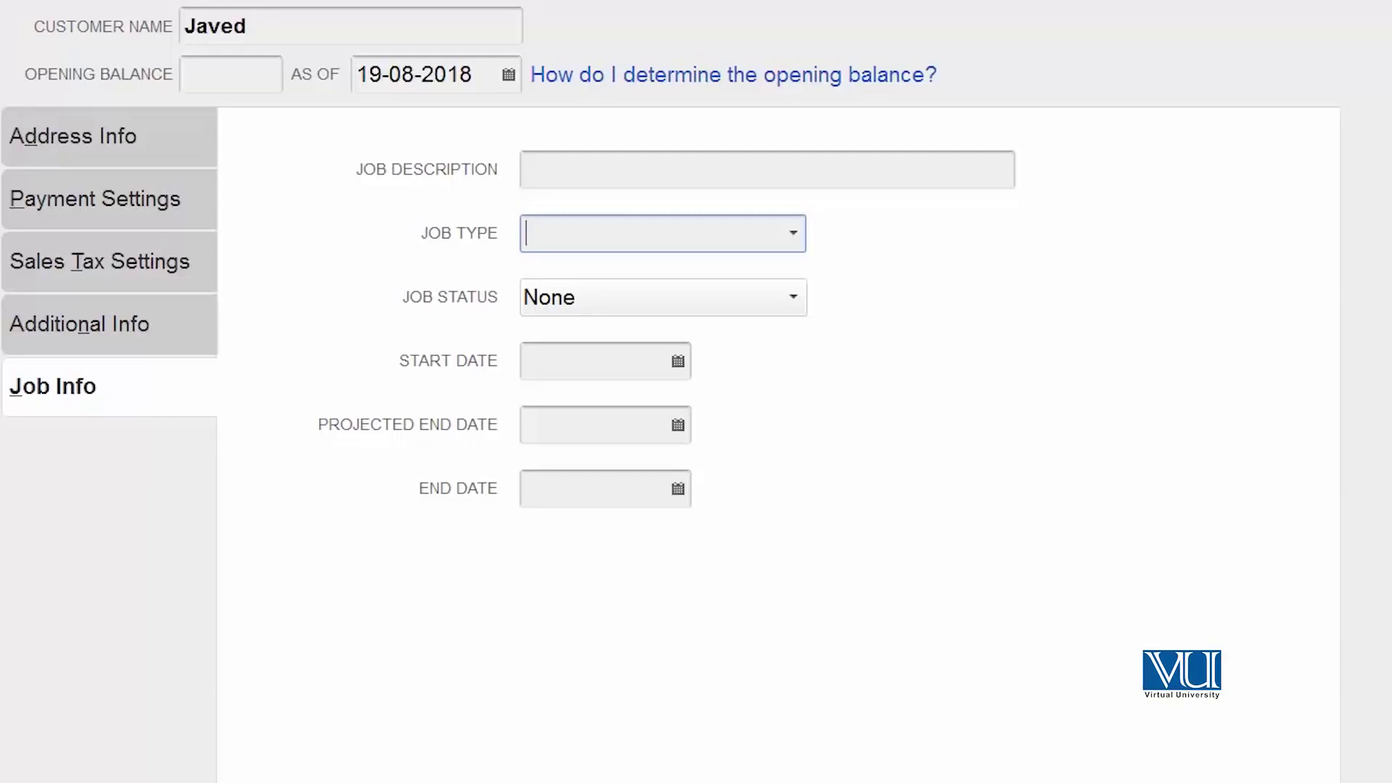
{"action": "left_click", "coordinate": [839, 751]}
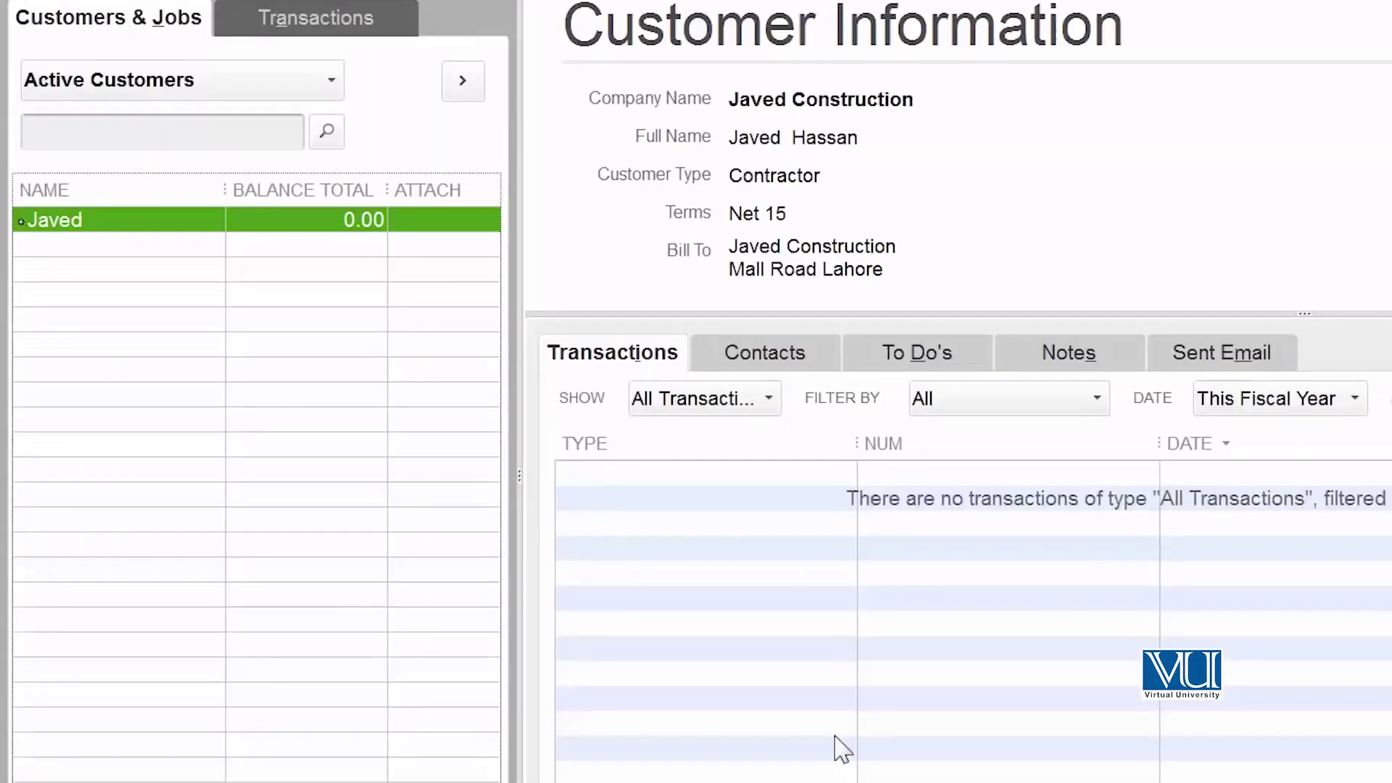